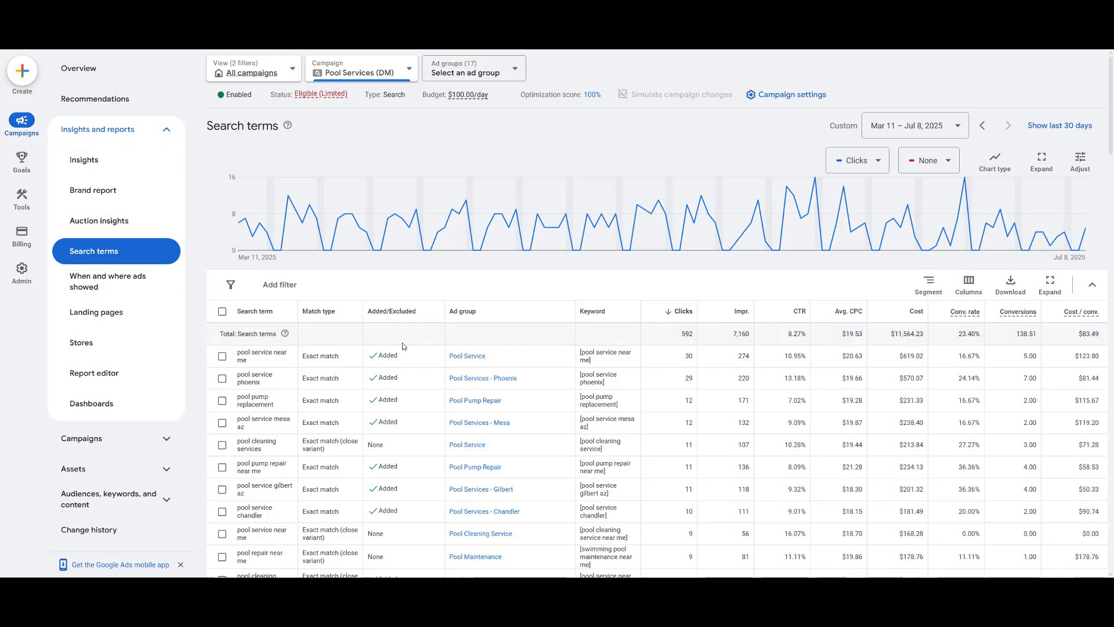
# Step: Sort the Pool Services (DM) search terms by Added/Excluded status in ascending order
pyautogui.scroll(-2, 403, 345)
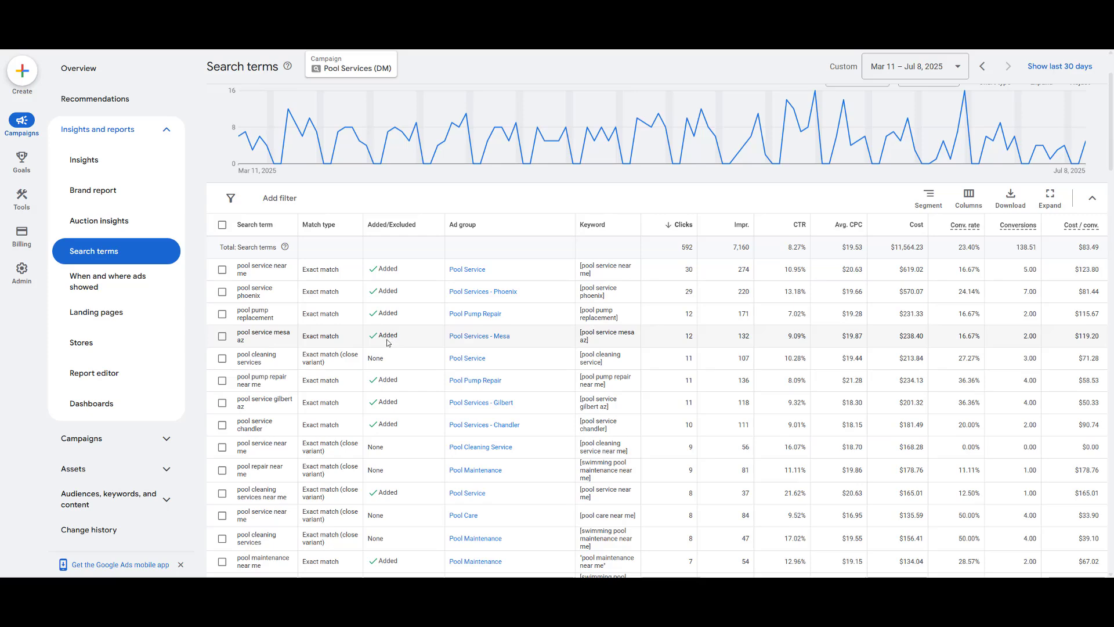
pyautogui.scroll(-1, 376, 333)
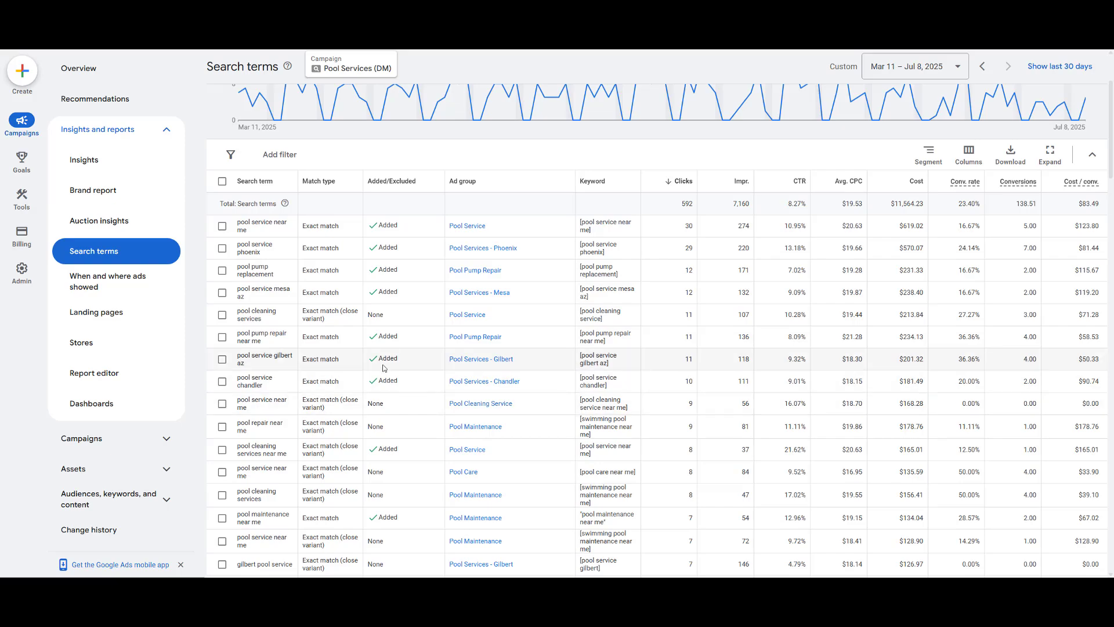
pyautogui.scroll(-3, 360, 323)
pyautogui.scroll(5, 361, 324)
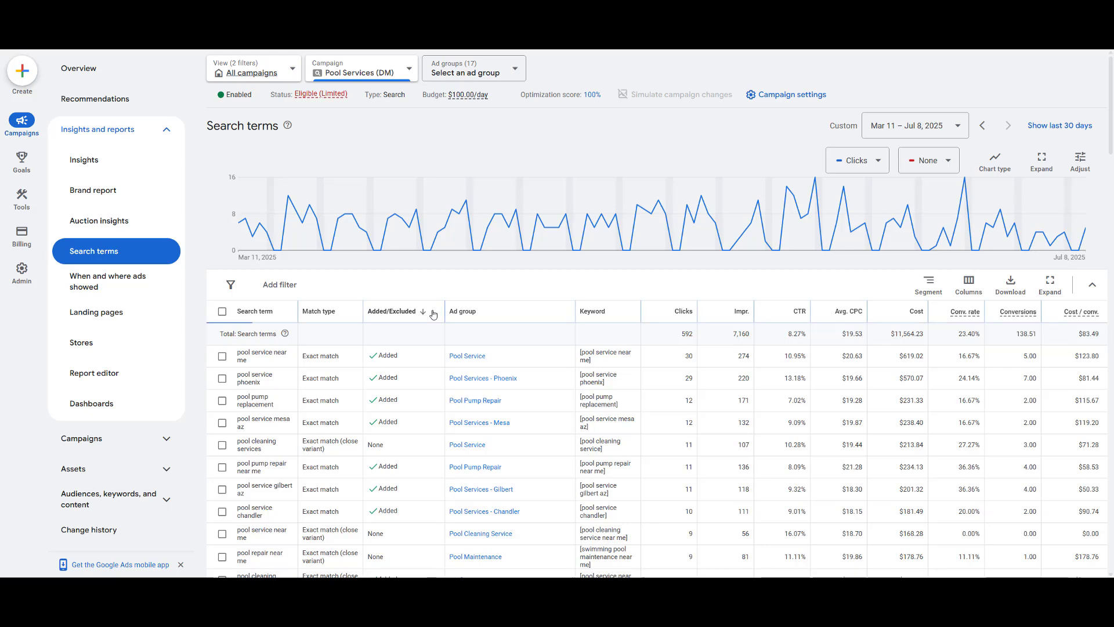
pyautogui.click(429, 321)
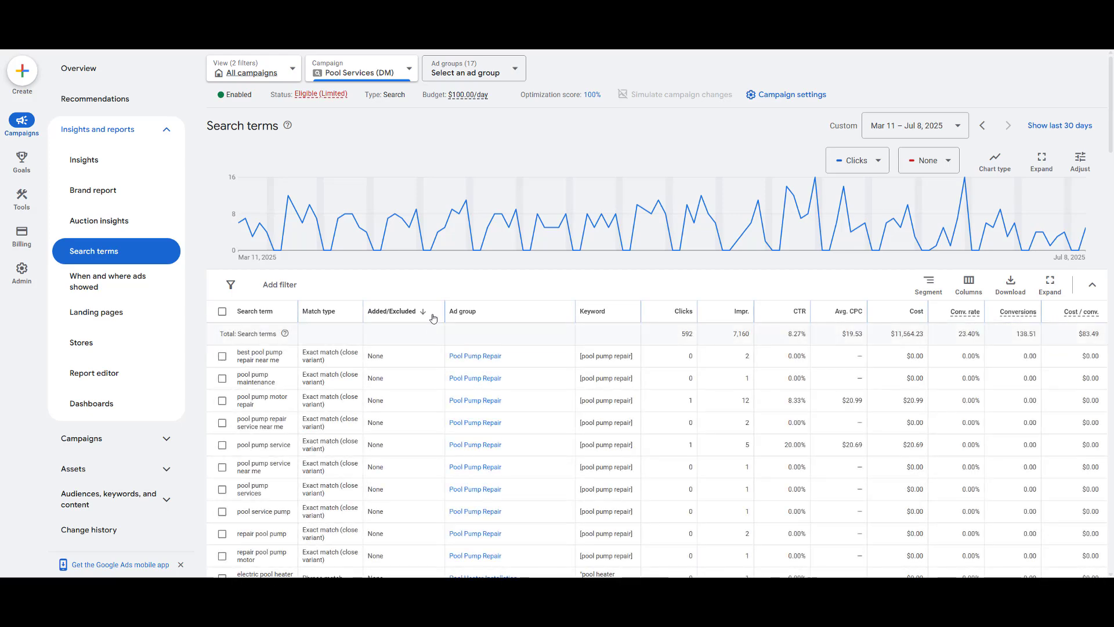
pyautogui.click(430, 319)
# Step: Examine the added and excluded search terms, especially those in the pool pump and pool filter ad groups, with the keyword collector list opened
pyautogui.scroll(-10, 433, 358)
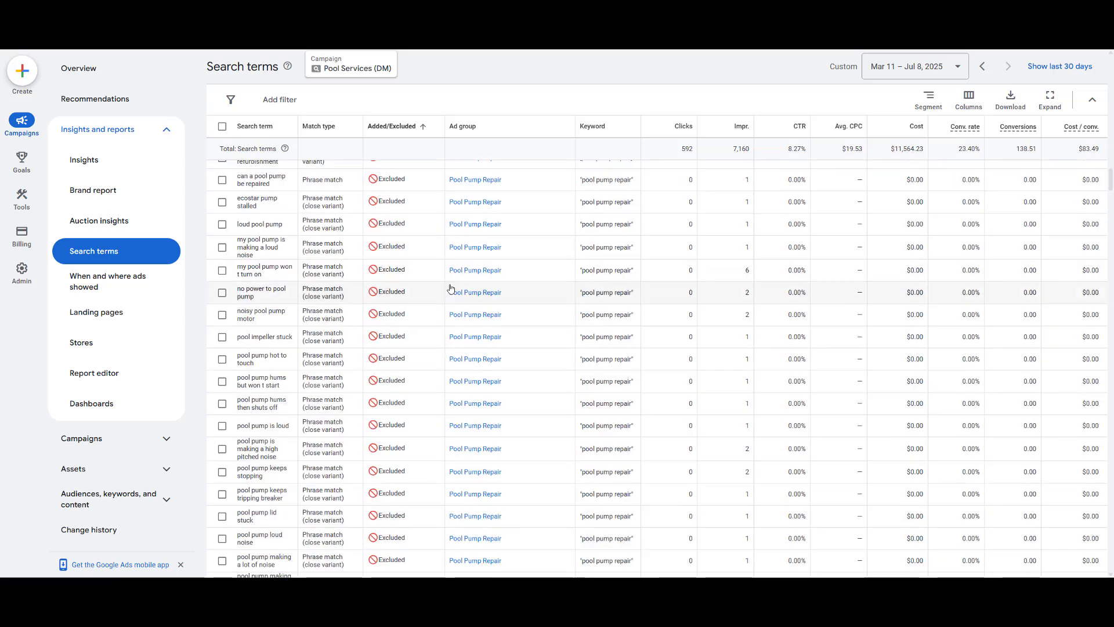
pyautogui.scroll(6, 432, 267)
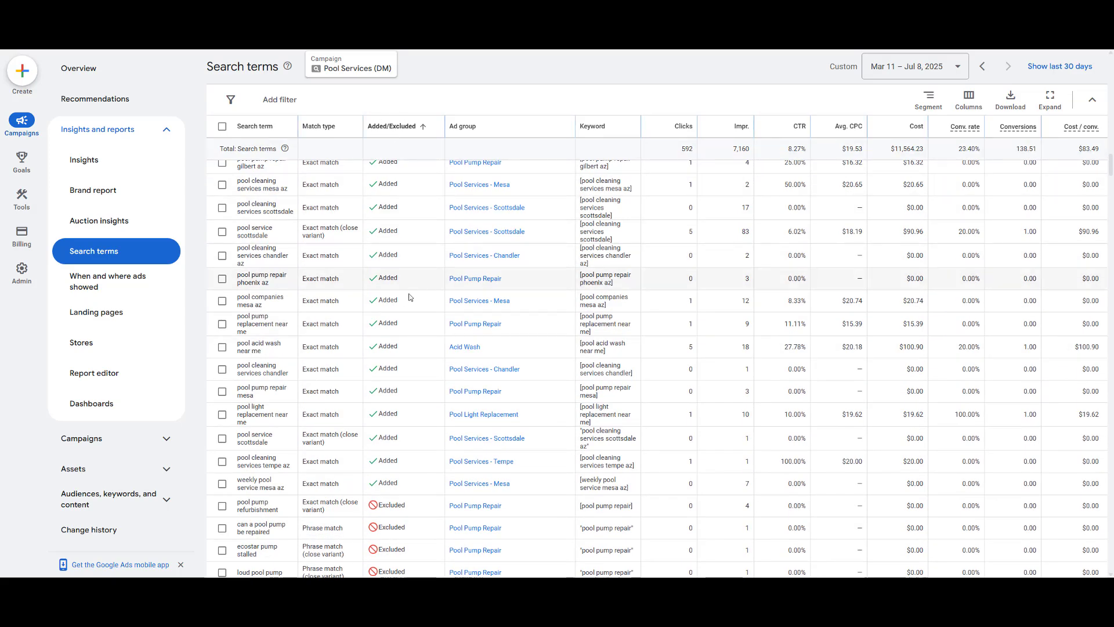
pyautogui.scroll(-10, 413, 287)
pyautogui.scroll(-2, 414, 281)
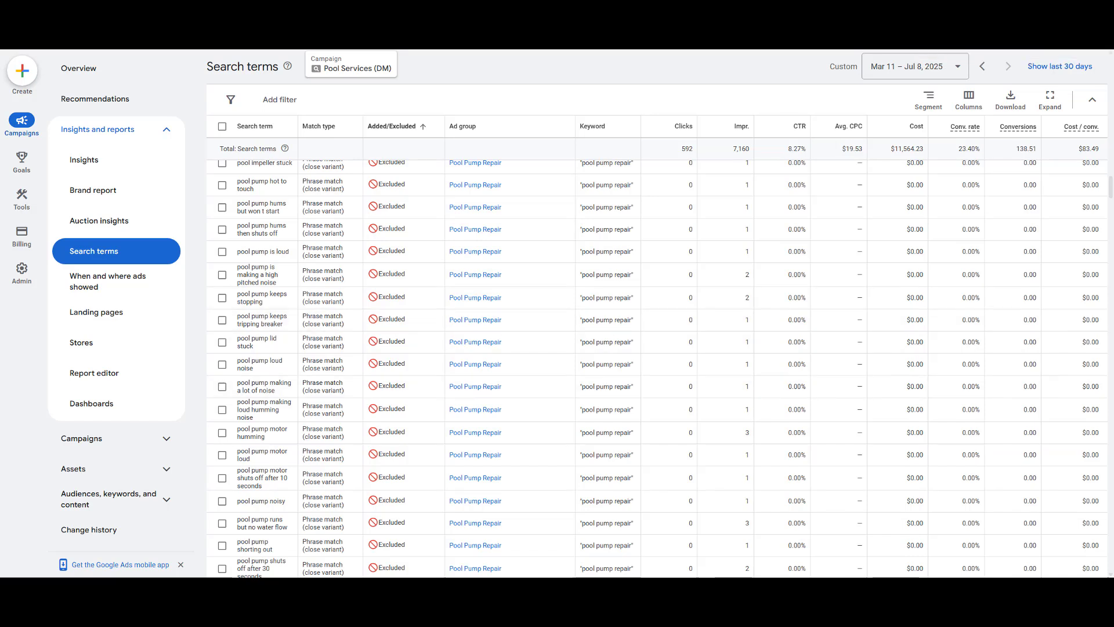
pyautogui.click(1002, 37)
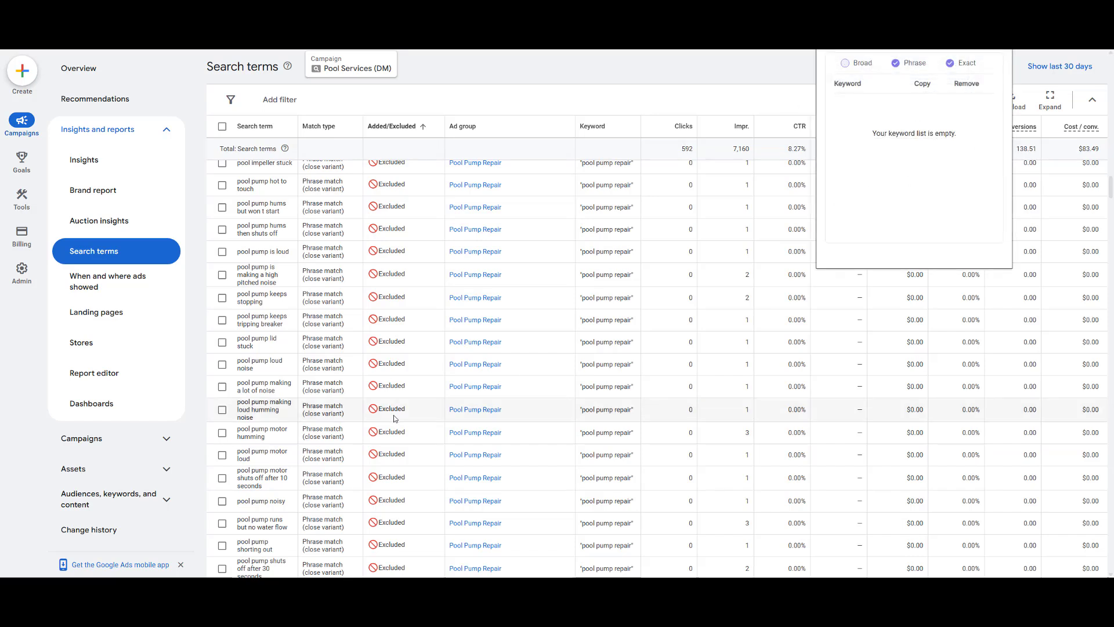
pyautogui.scroll(-2, 267, 385)
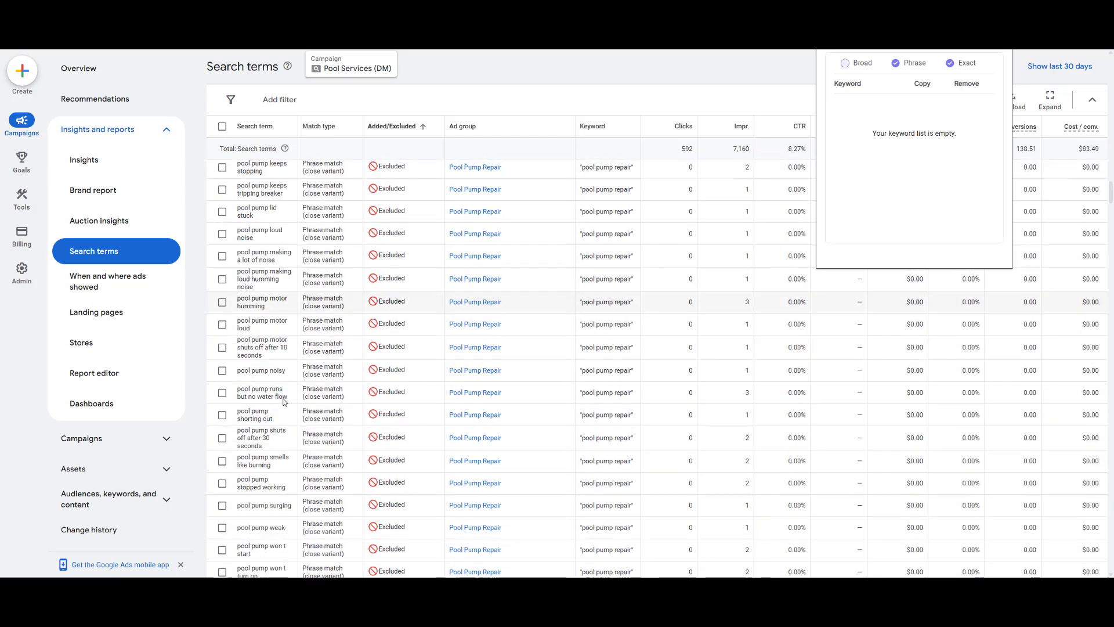
pyautogui.scroll(-2, 267, 385)
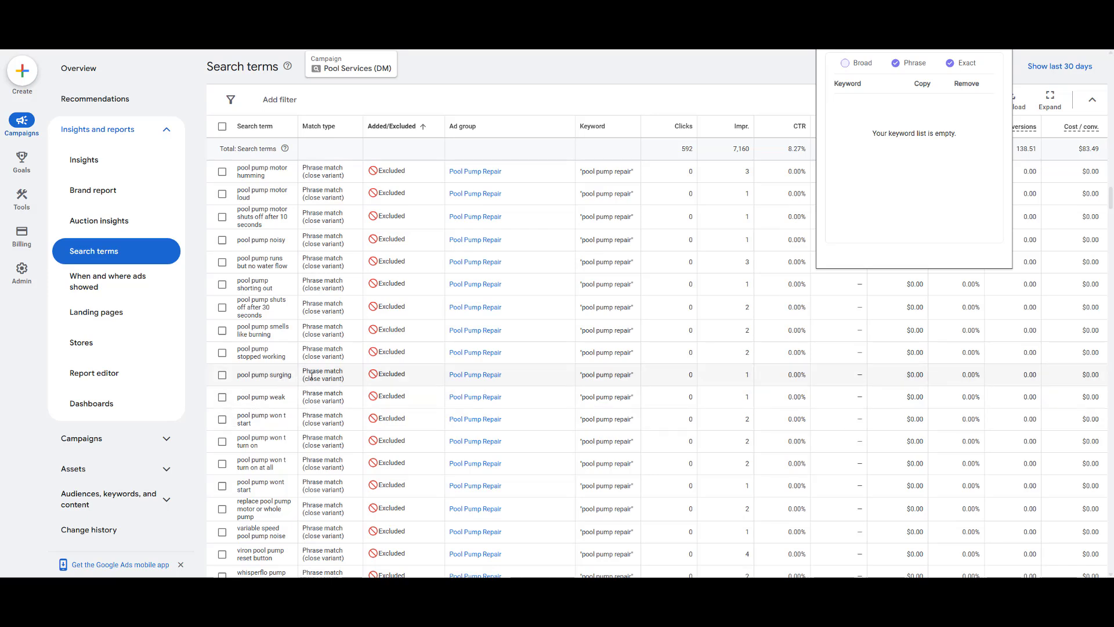
pyautogui.scroll(-2, 285, 374)
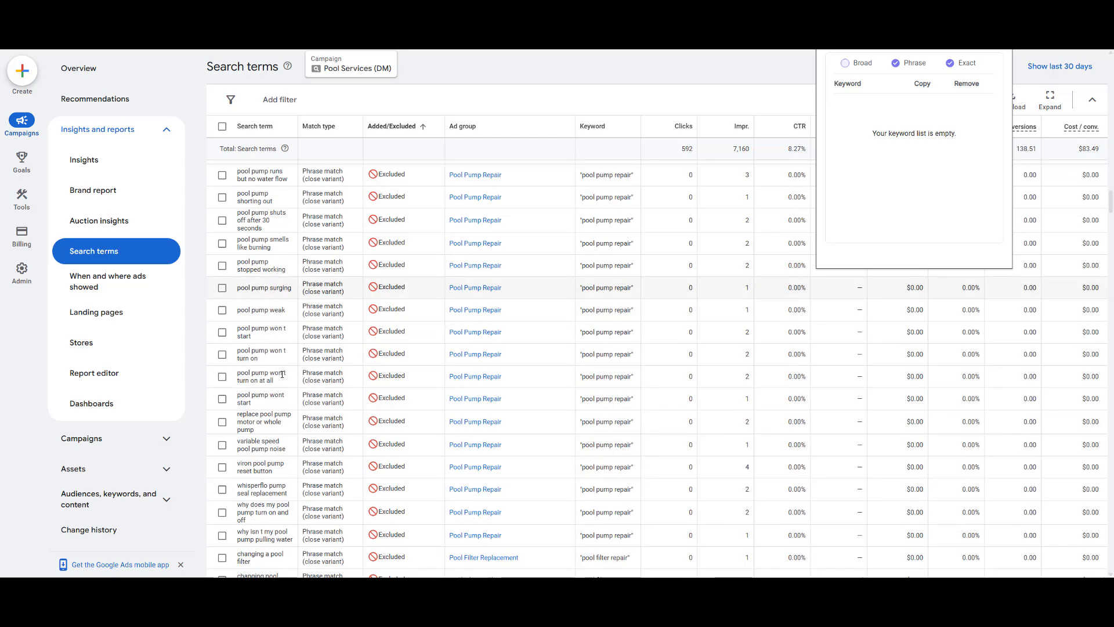
pyautogui.scroll(-4, 283, 374)
pyautogui.scroll(-2, 280, 376)
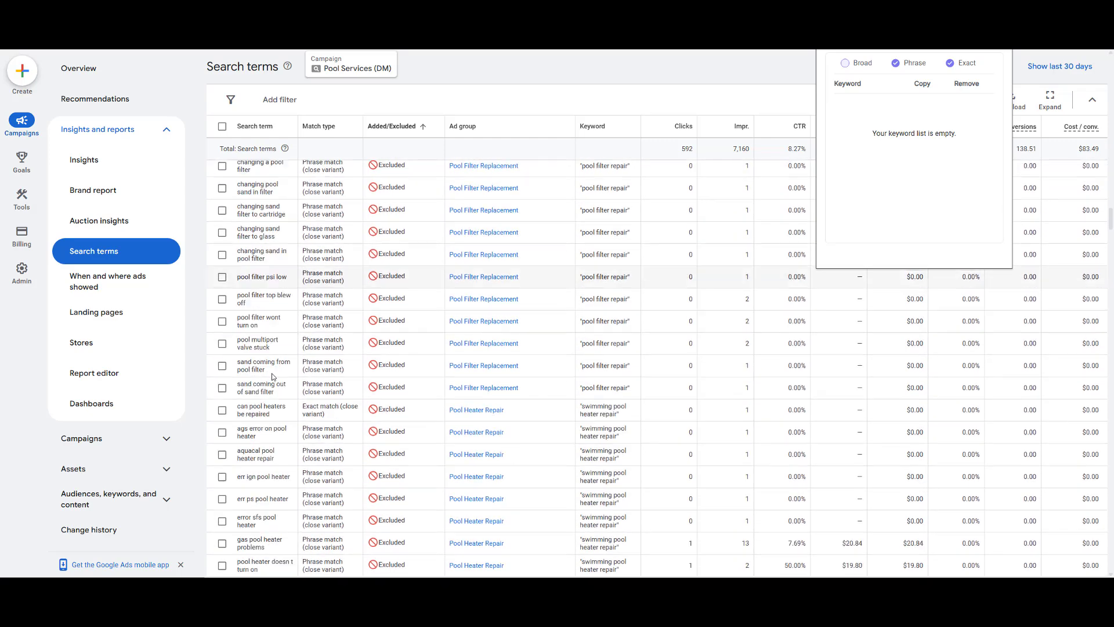
# Step: Collect "aquacal", "ags error on pool heater", "electrical repair" and "pool water recycling" from the excluded search terms by highlighting them
pyautogui.doubleClick(249, 451)
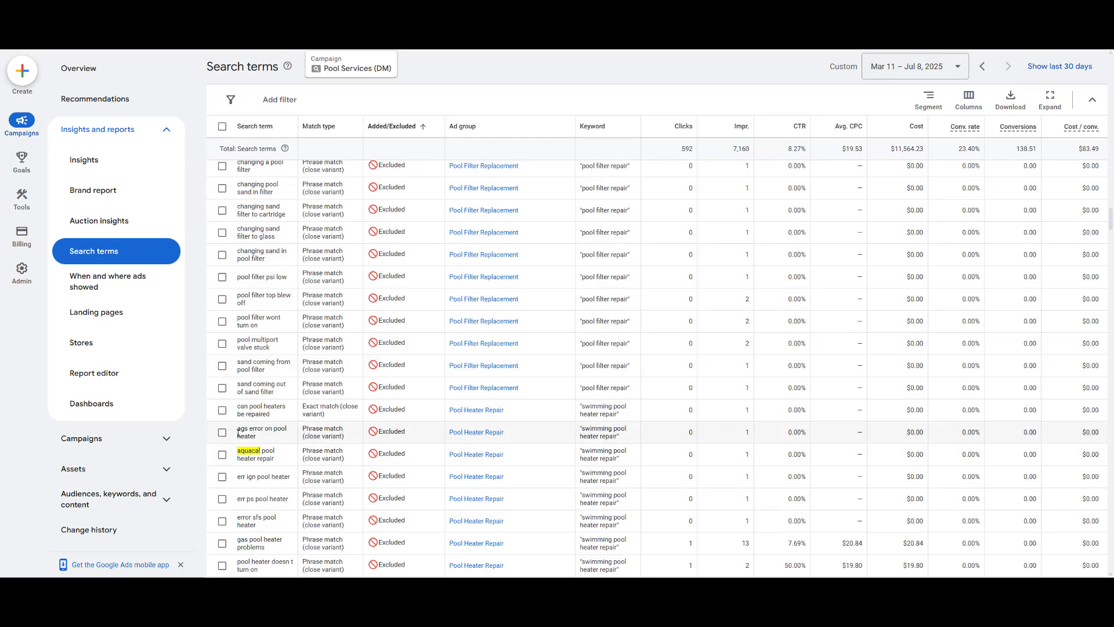
pyautogui.tripleClick(238, 433)
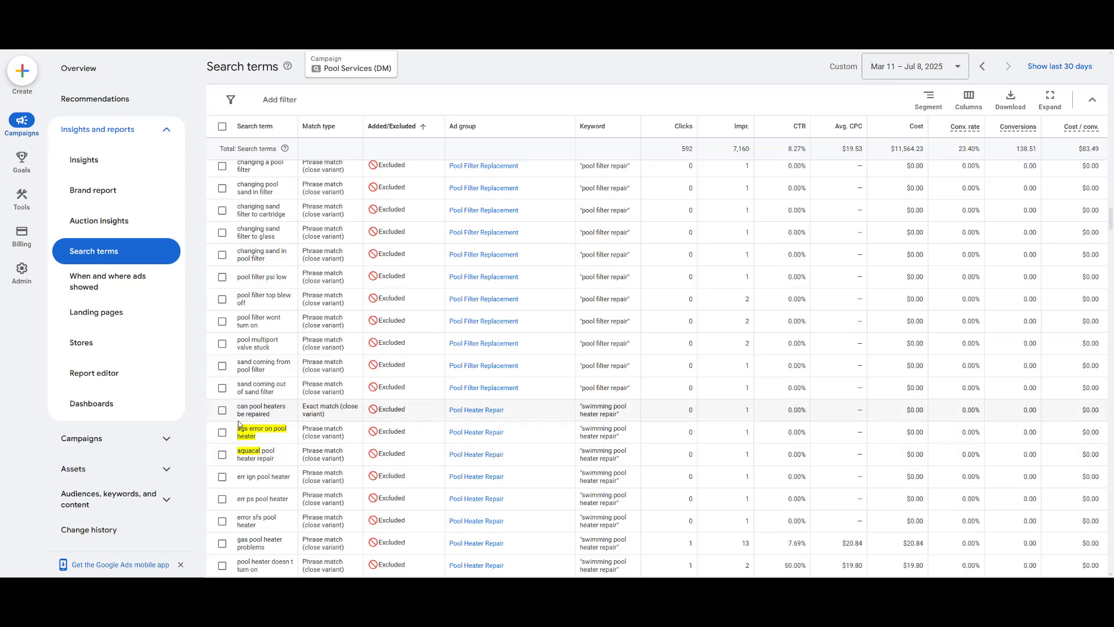
pyautogui.scroll(-5, 238, 423)
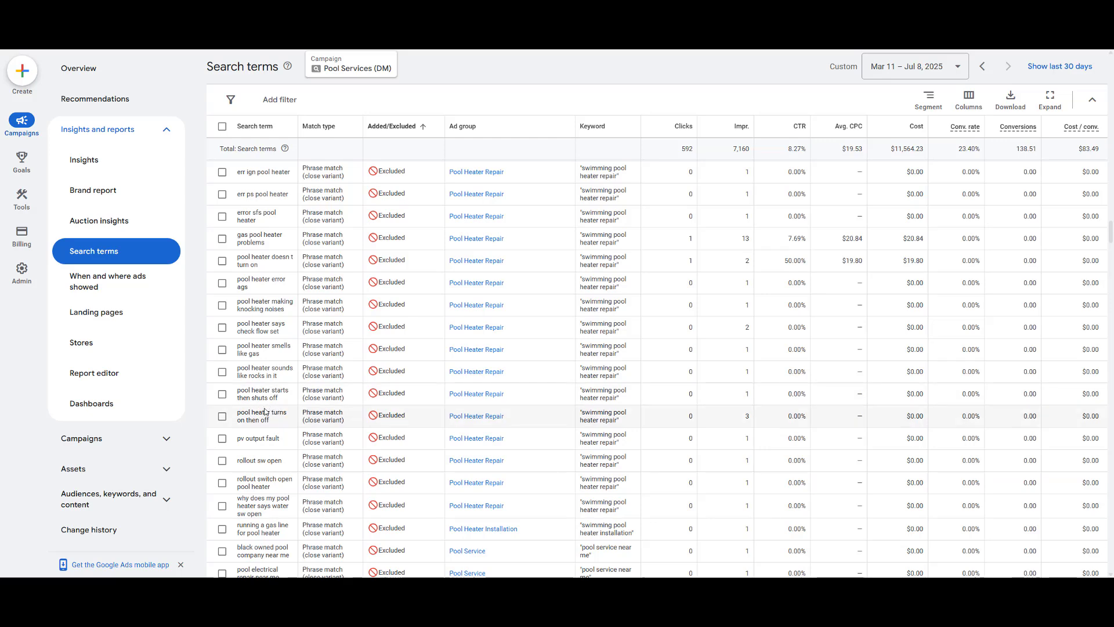
pyautogui.scroll(-1, 265, 411)
pyautogui.scroll(-3, 268, 406)
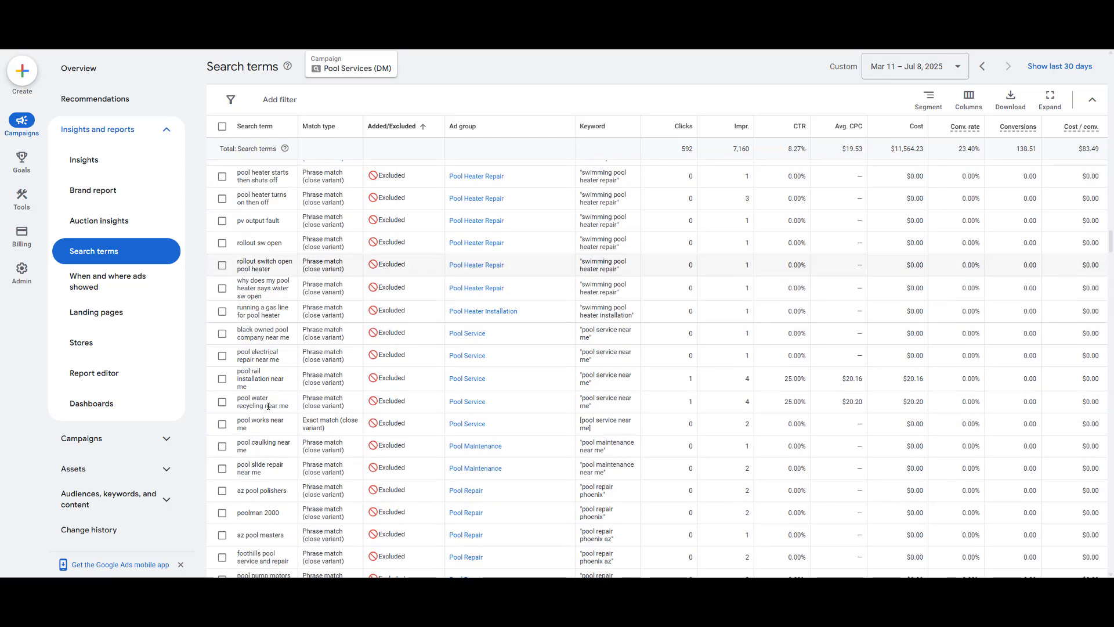
pyautogui.moveTo(253, 351); pyautogui.dragTo(253, 359)
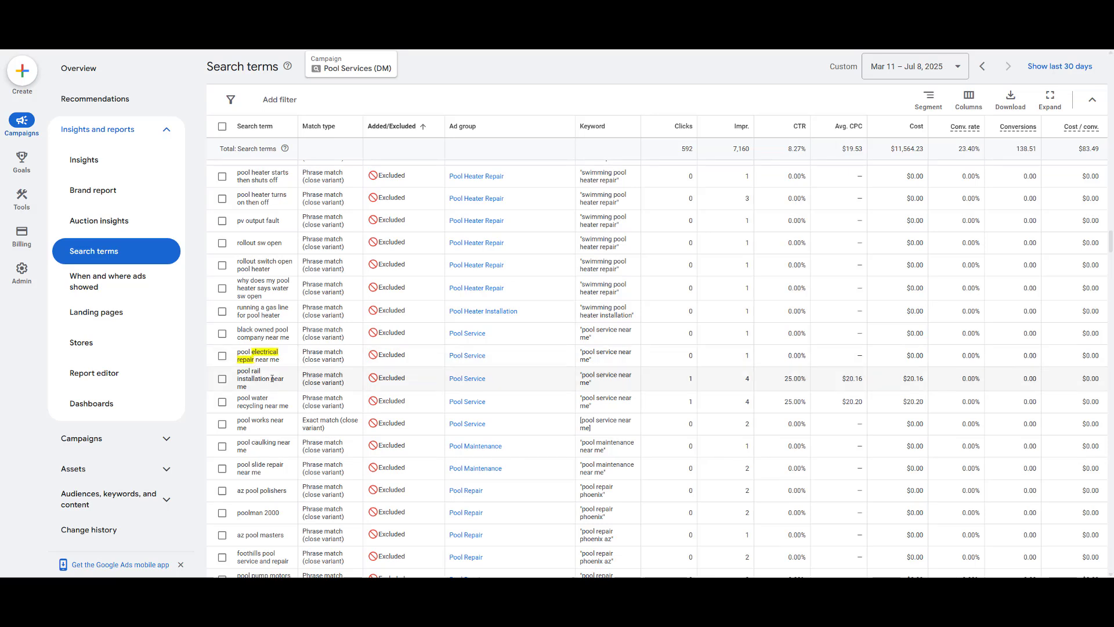
pyautogui.moveTo(237, 398); pyautogui.dragTo(264, 408)
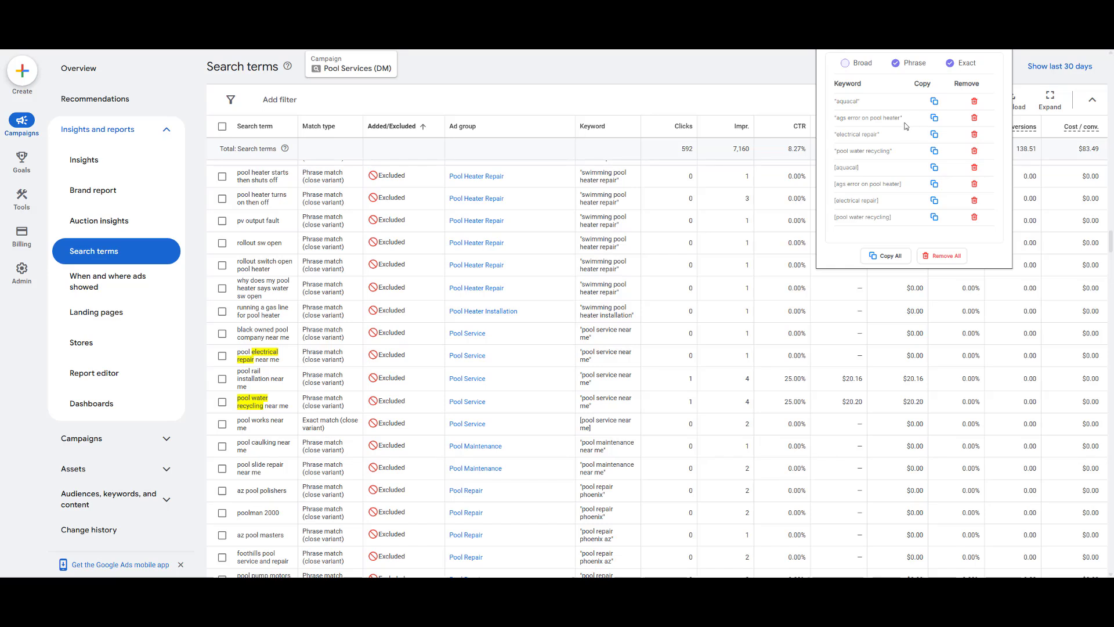
# Step: Turn off exact match for the collected keywords and copy all the phrase match versions
pyautogui.click(949, 63)
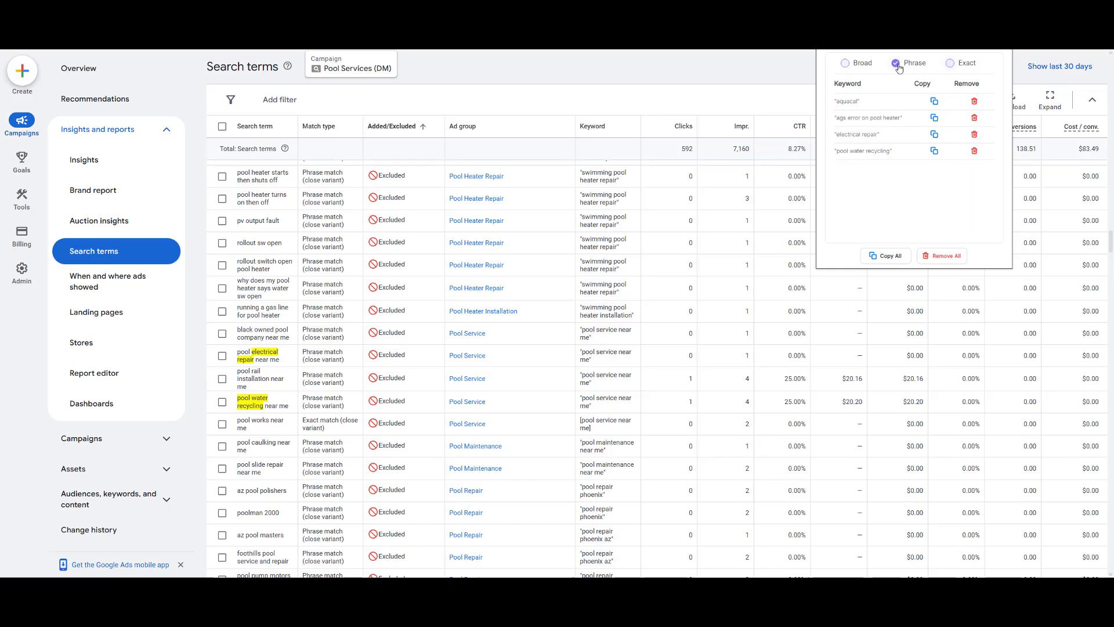
pyautogui.click(884, 256)
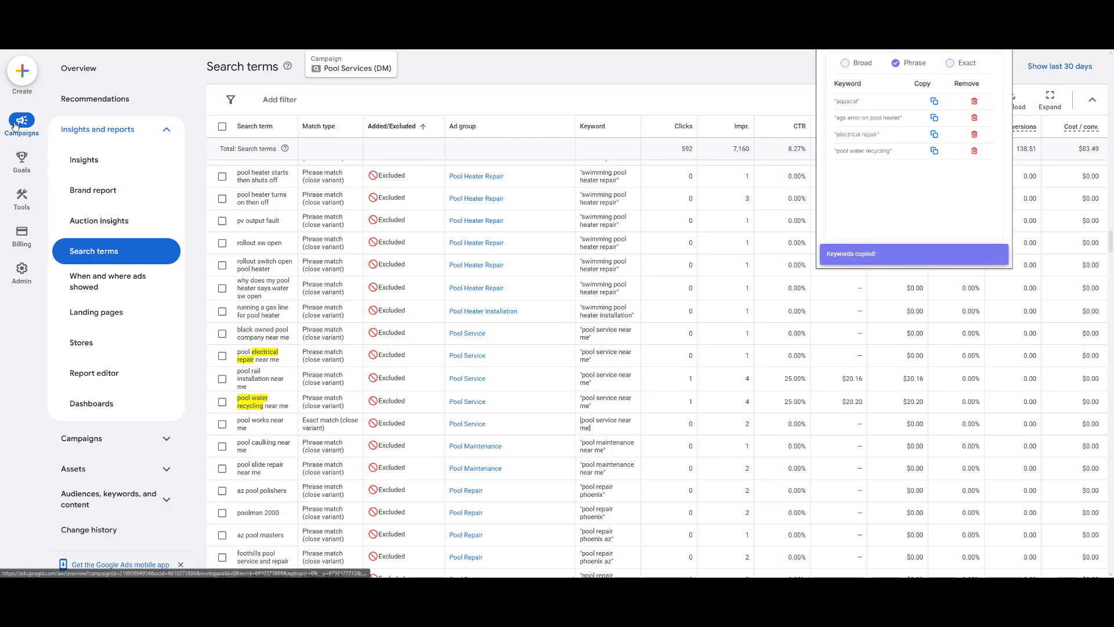
# Step: Paste the four copied phrase match keywords into a new negative keywords entry for the Pool Services (DM) campaign
pyautogui.click(163, 129)
pyautogui.click(163, 223)
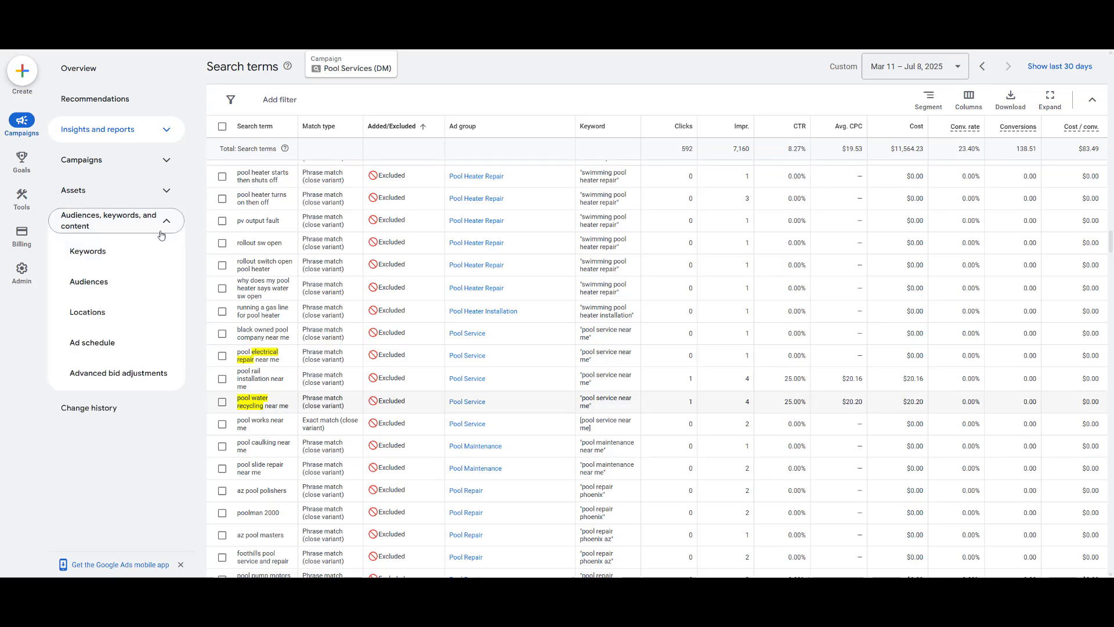
pyautogui.click(156, 250)
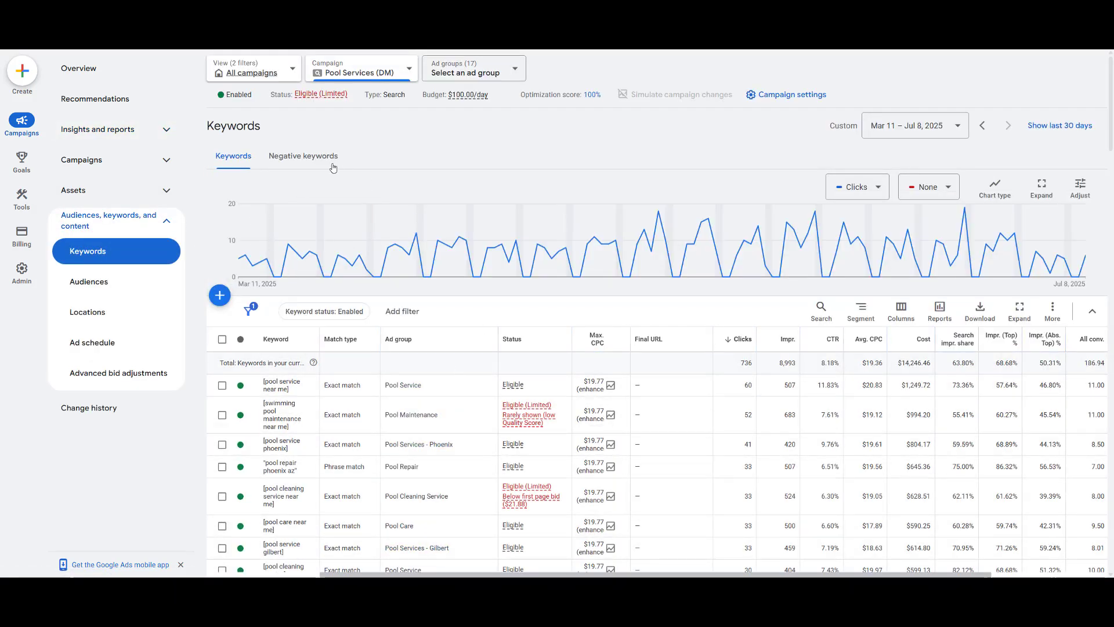
pyautogui.click(302, 163)
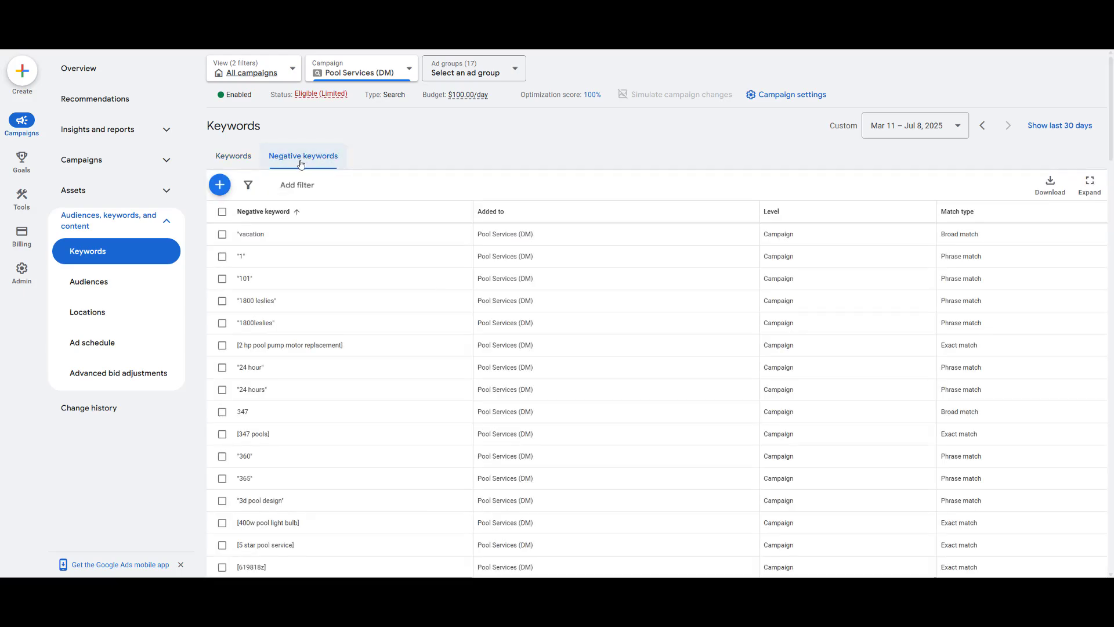
pyautogui.click(220, 185)
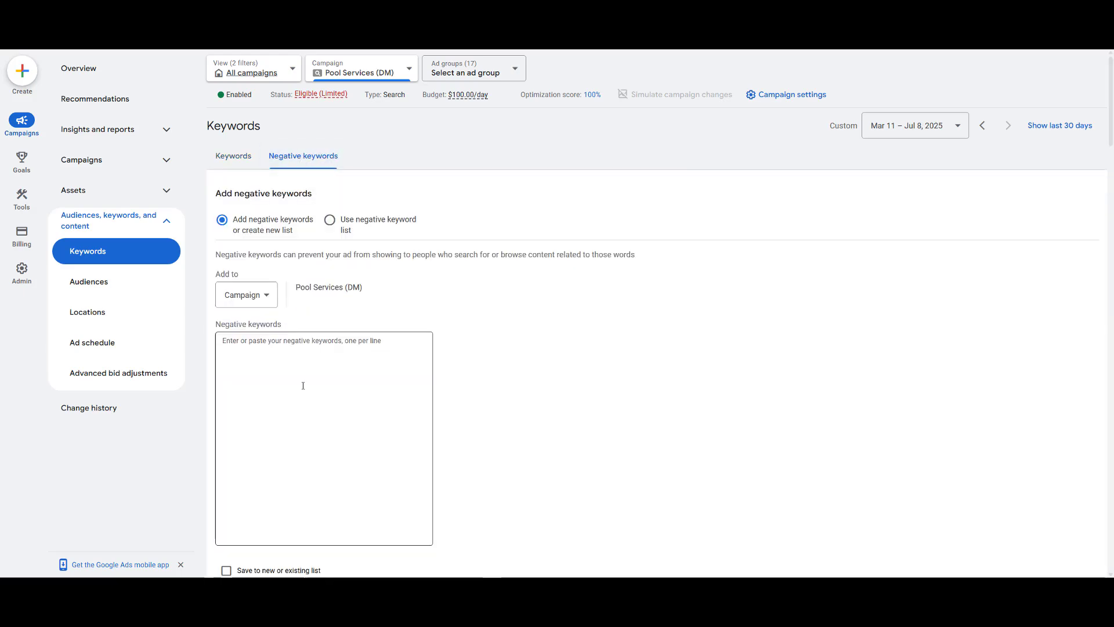
pyautogui.click(303, 385)
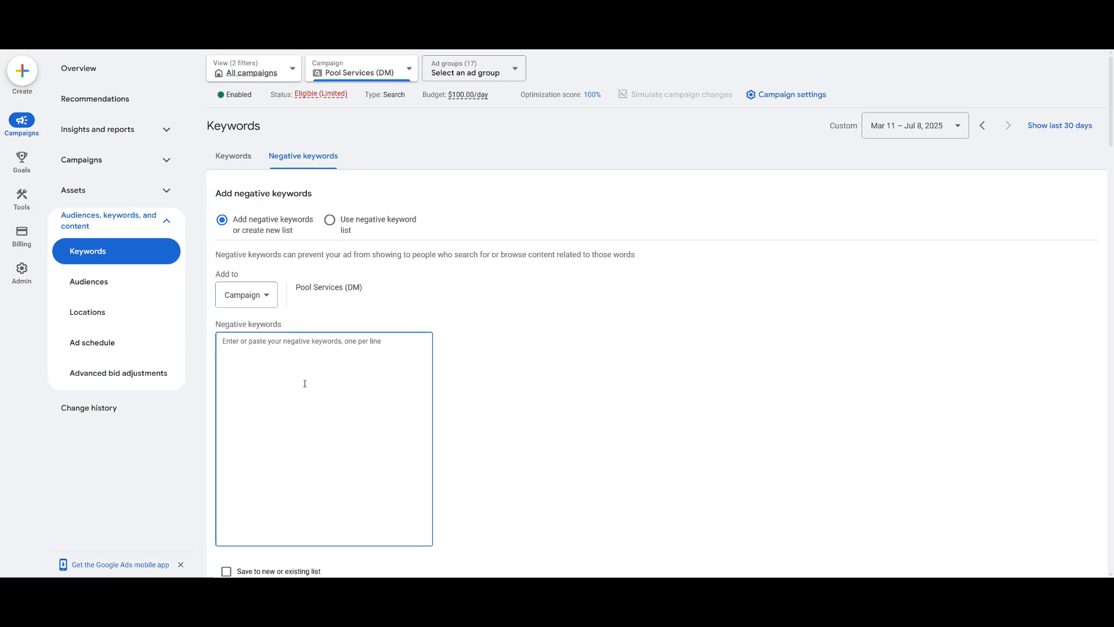
pyautogui.hotkey('ctrl', 'v')
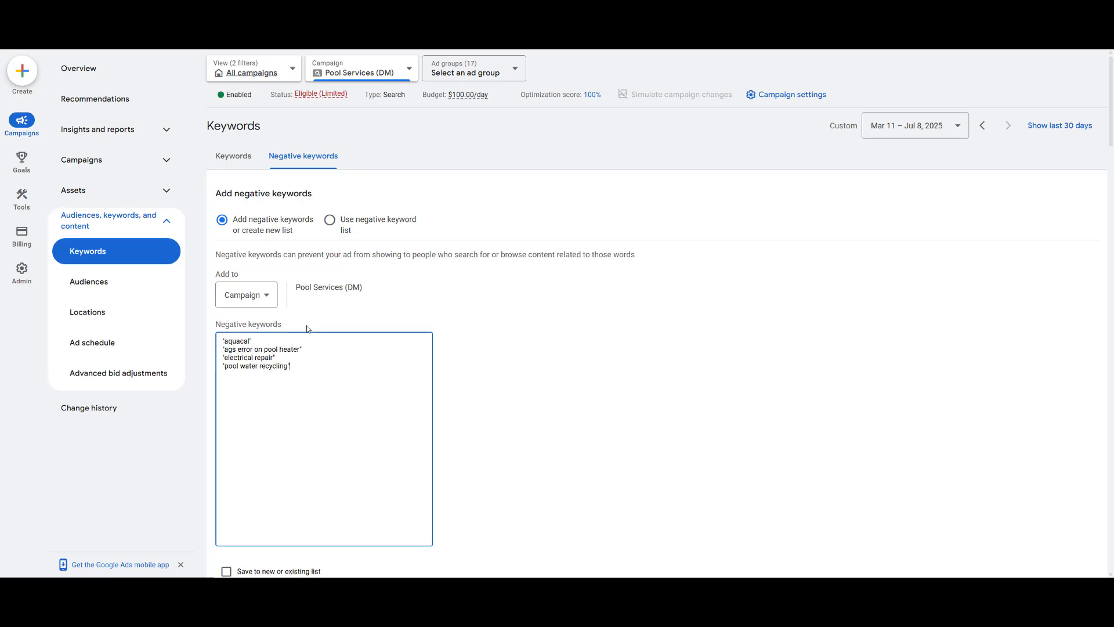
pyautogui.scroll(-1, 266, 450)
pyautogui.scroll(1, 370, 421)
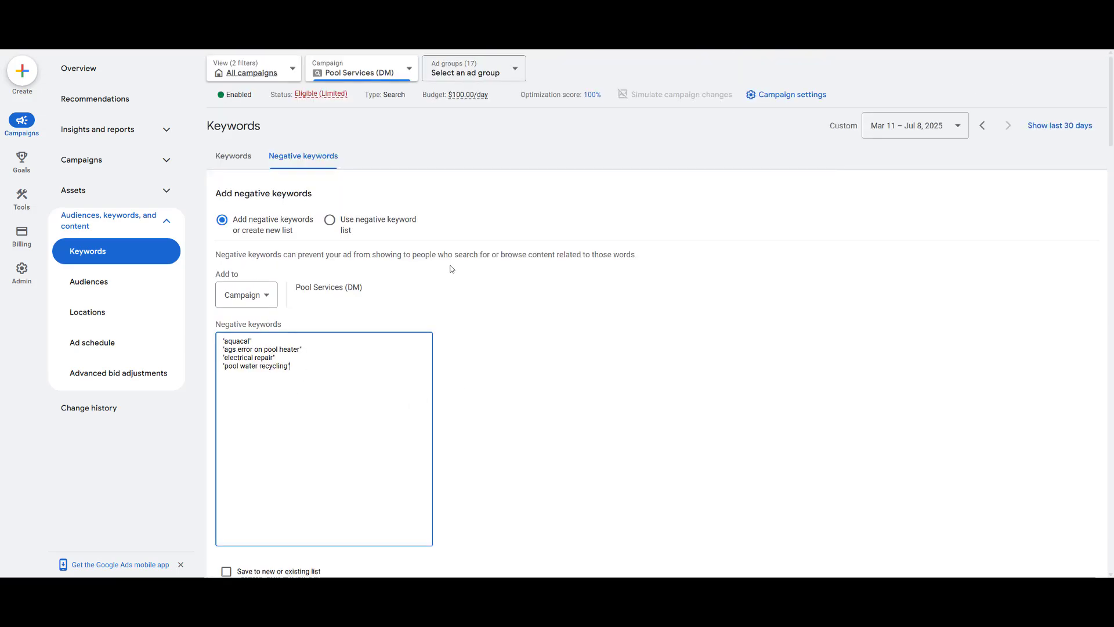
# Step: Open the Search terms report for the Pool Services (DM) campaign
pyautogui.click(164, 129)
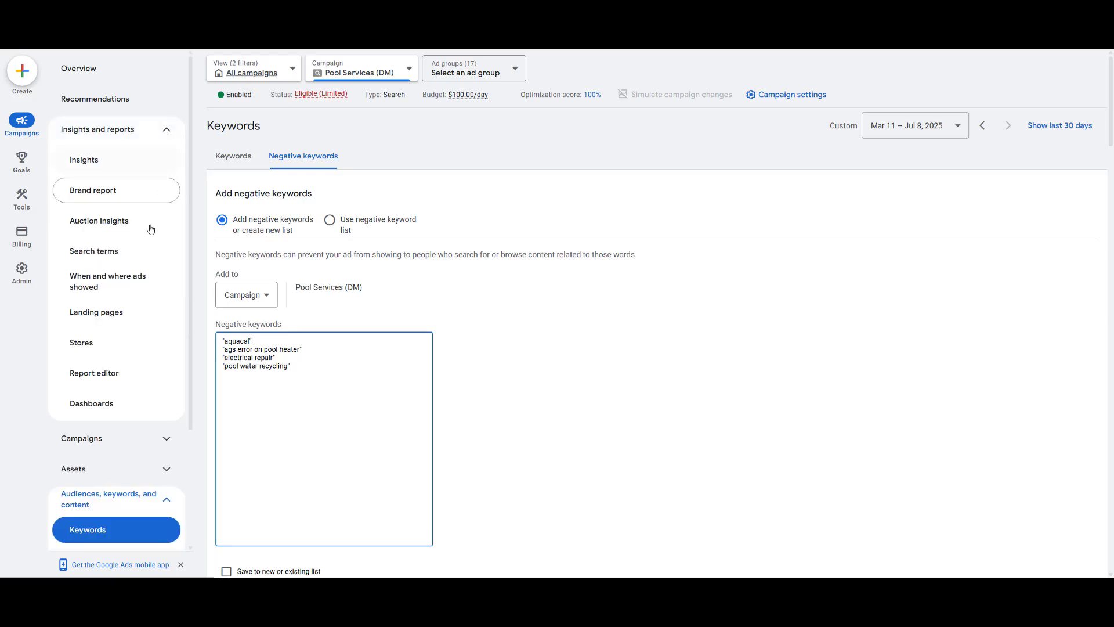
pyautogui.click(142, 261)
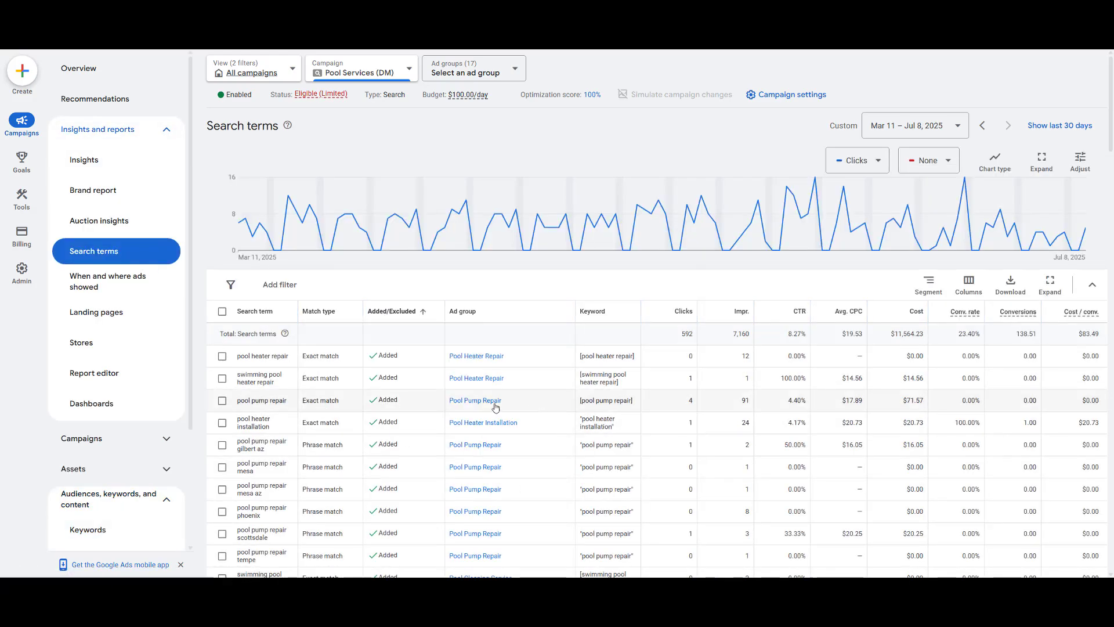
# Step: Try to add "pool pump repair service" as a campaign-level exact match negative keyword, then cancel and clear the selection
pyautogui.scroll(-10, 495, 407)
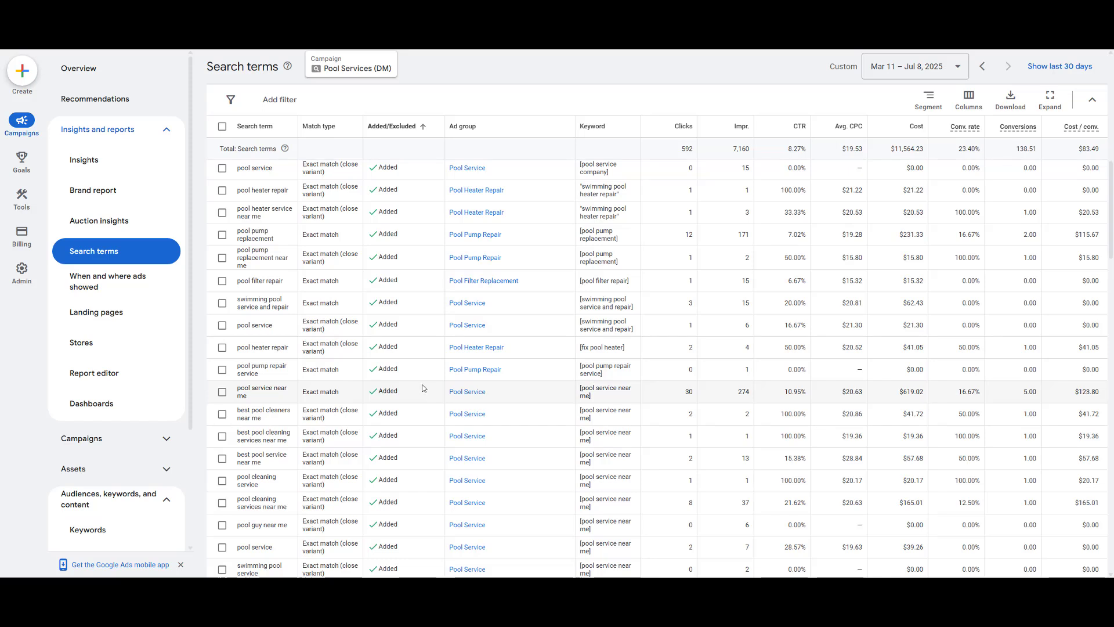
pyautogui.click(222, 369)
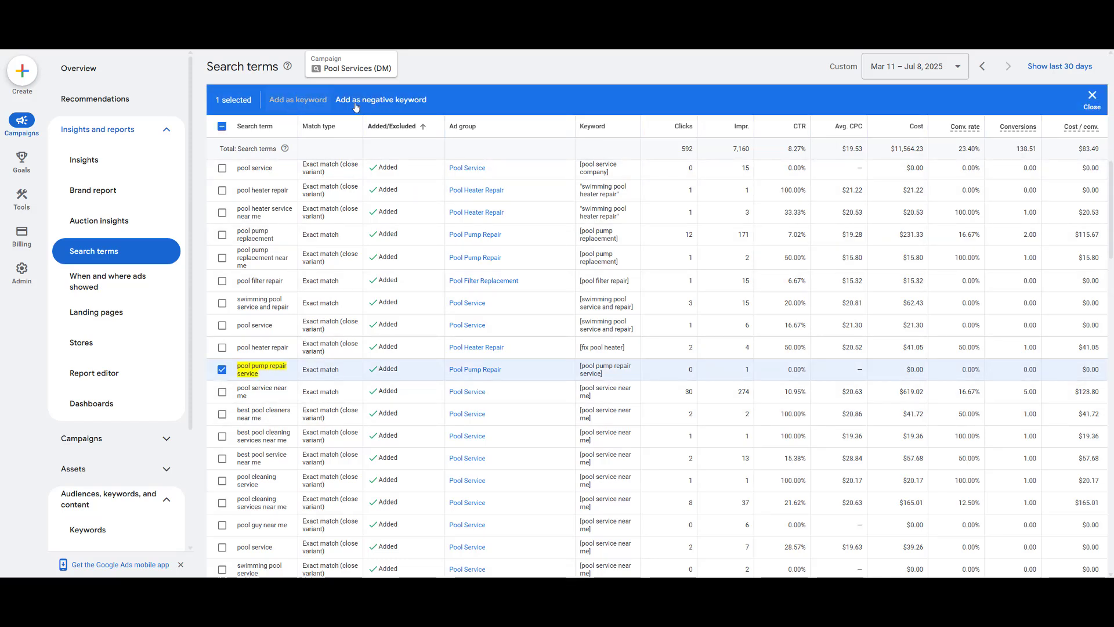
pyautogui.click(415, 110)
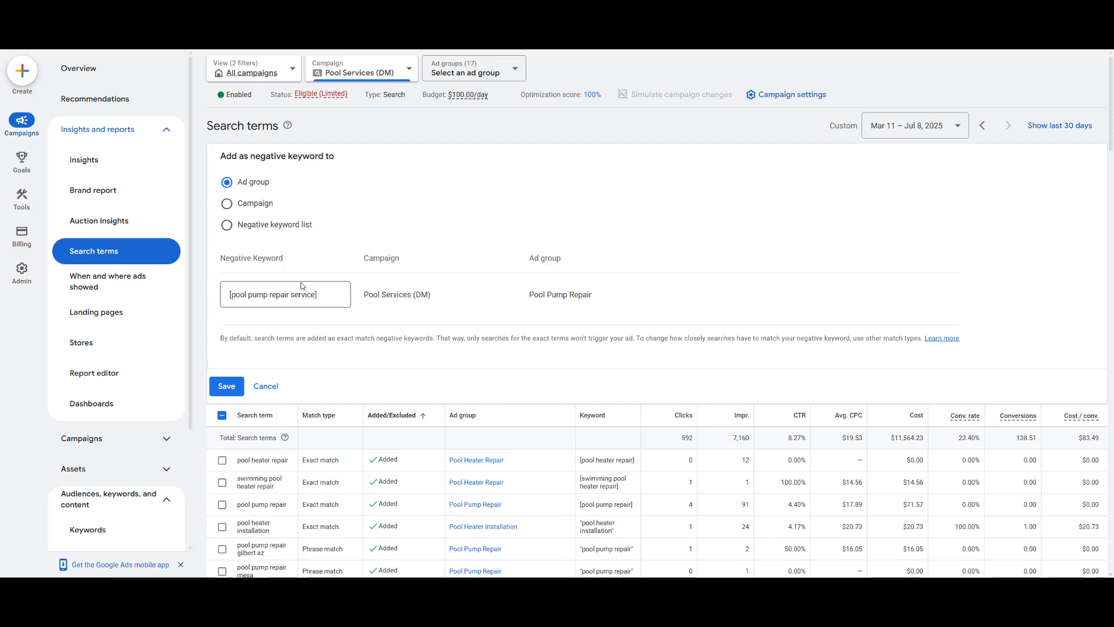
pyautogui.click(227, 203)
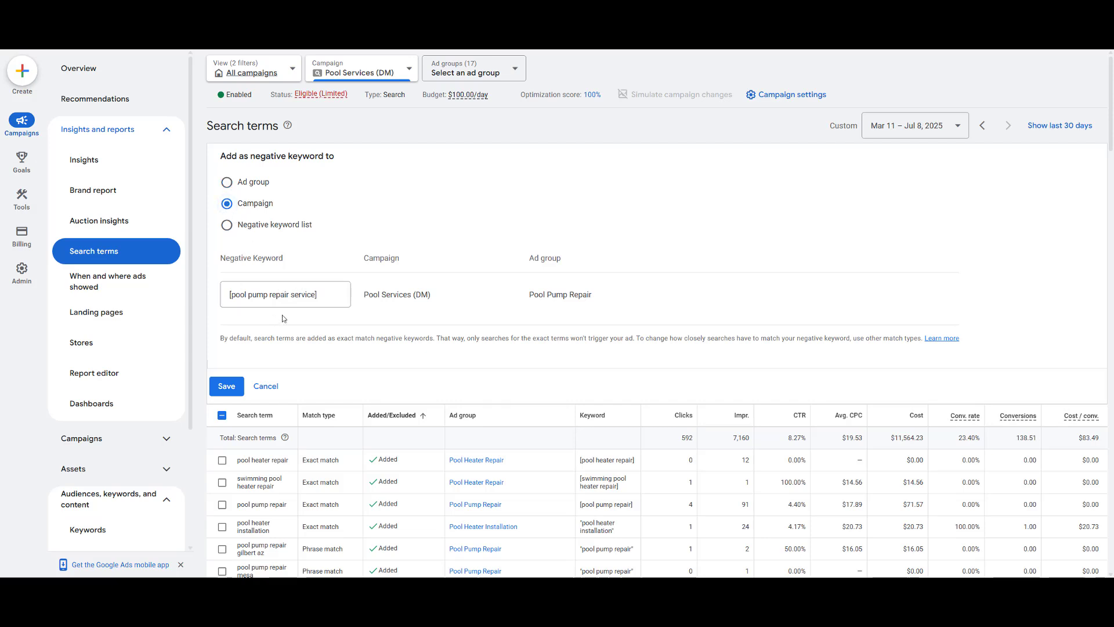
pyautogui.moveTo(326, 296); pyautogui.dragTo(226, 297)
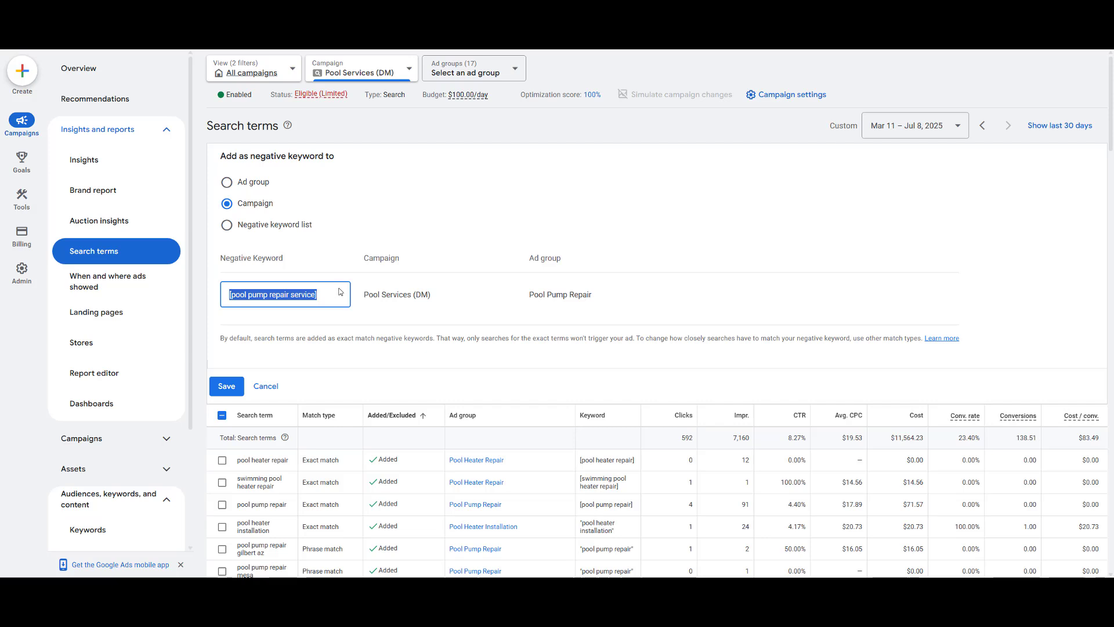
pyautogui.click(340, 323)
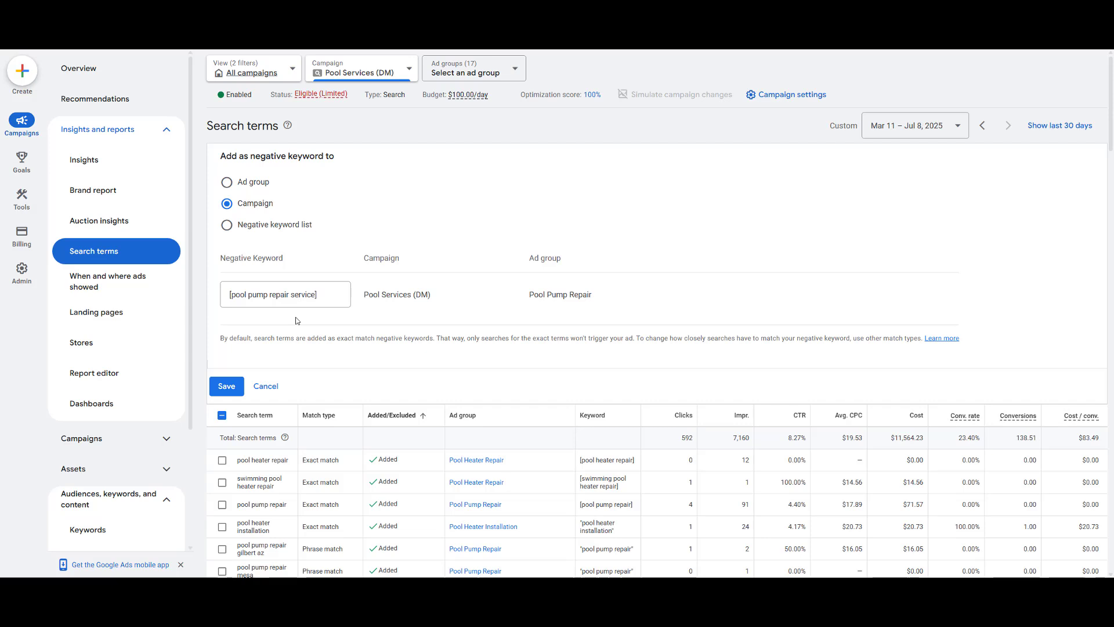
pyautogui.click(265, 385)
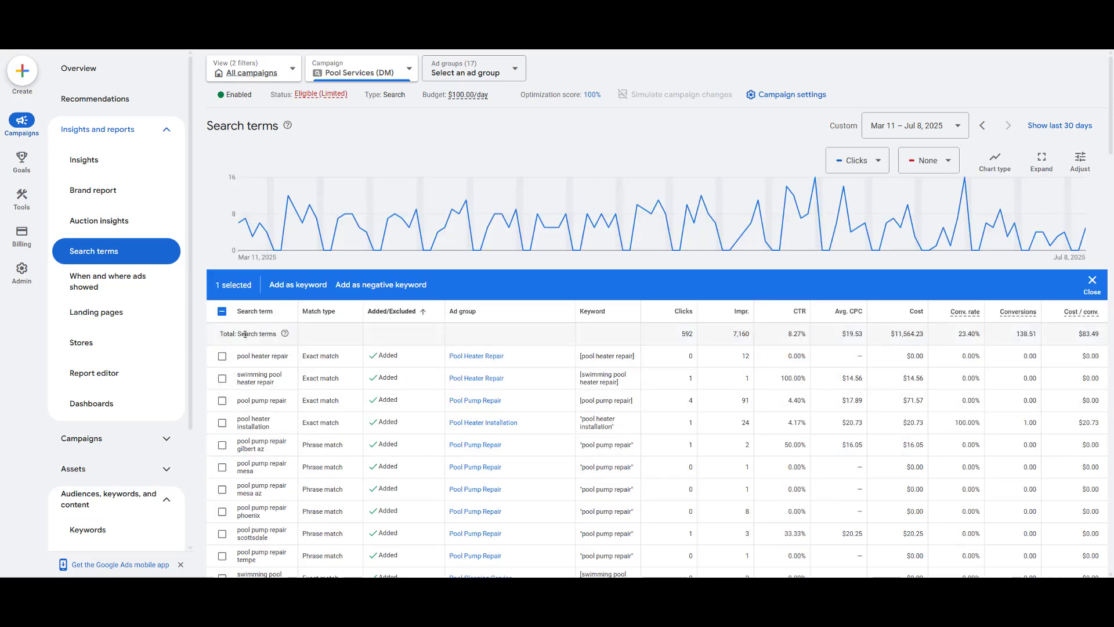
pyautogui.click(222, 312)
pyautogui.click(222, 311)
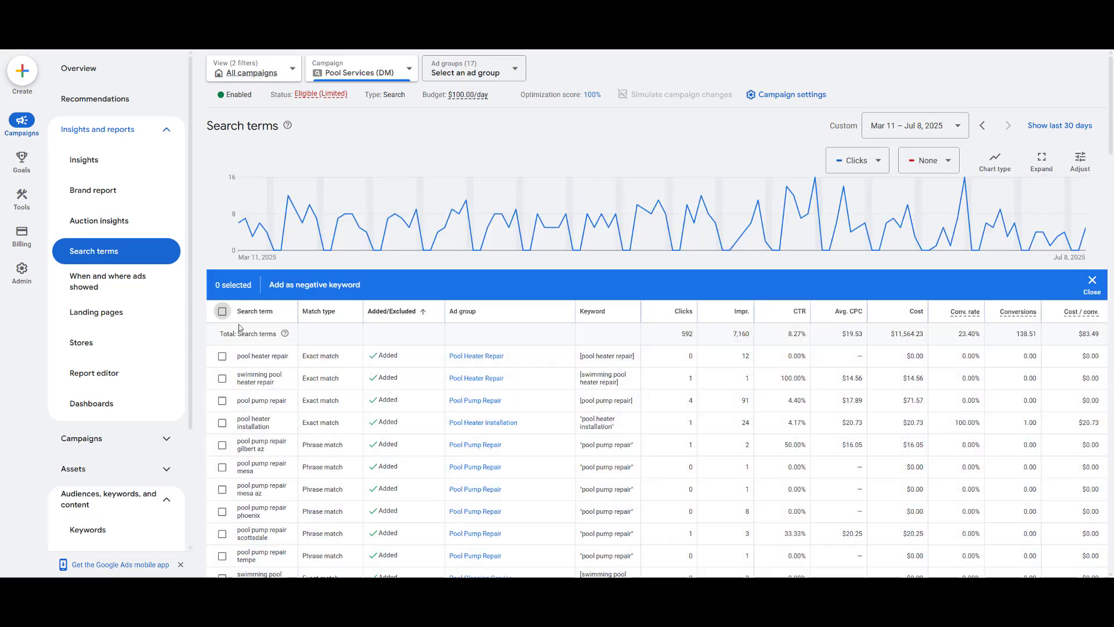
# Step: Sort the search terms by clicks in descending order
pyautogui.click(676, 312)
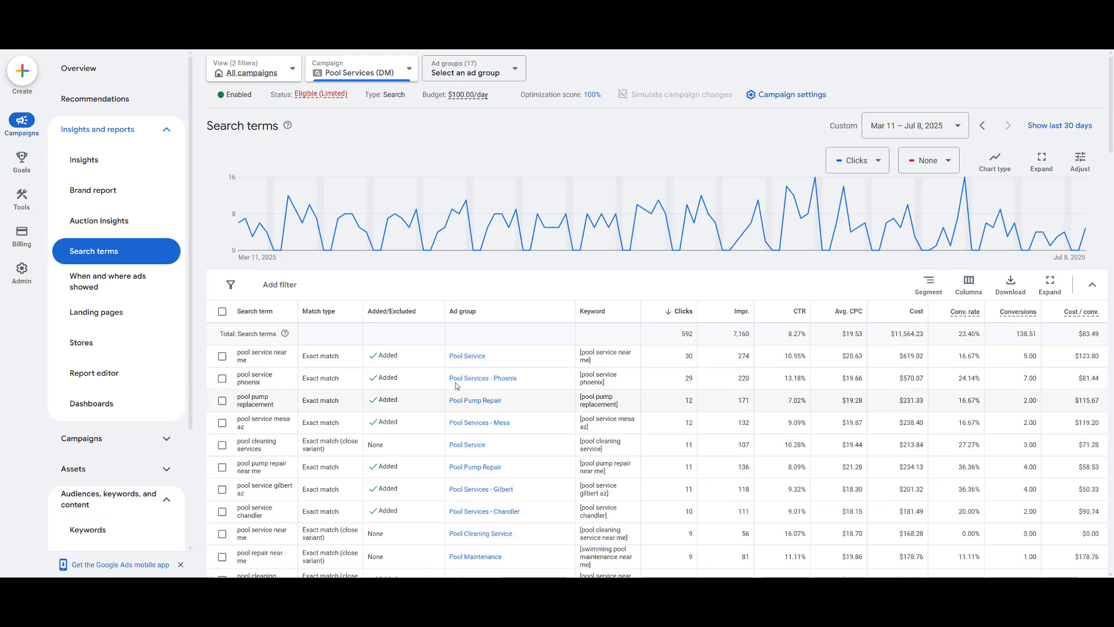
pyautogui.scroll(-3, 351, 370)
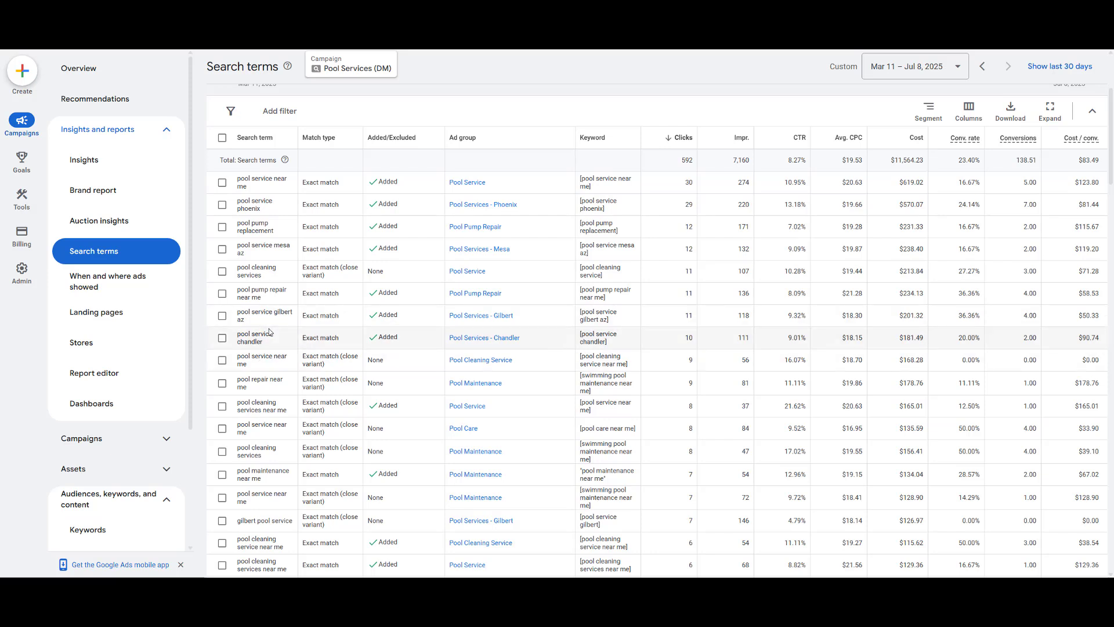
# Step: Try to add "pool service gilbert az" as an exact match keyword in the Pool Services - Gilbert ad group, then cancel and deselect it
pyautogui.click(223, 317)
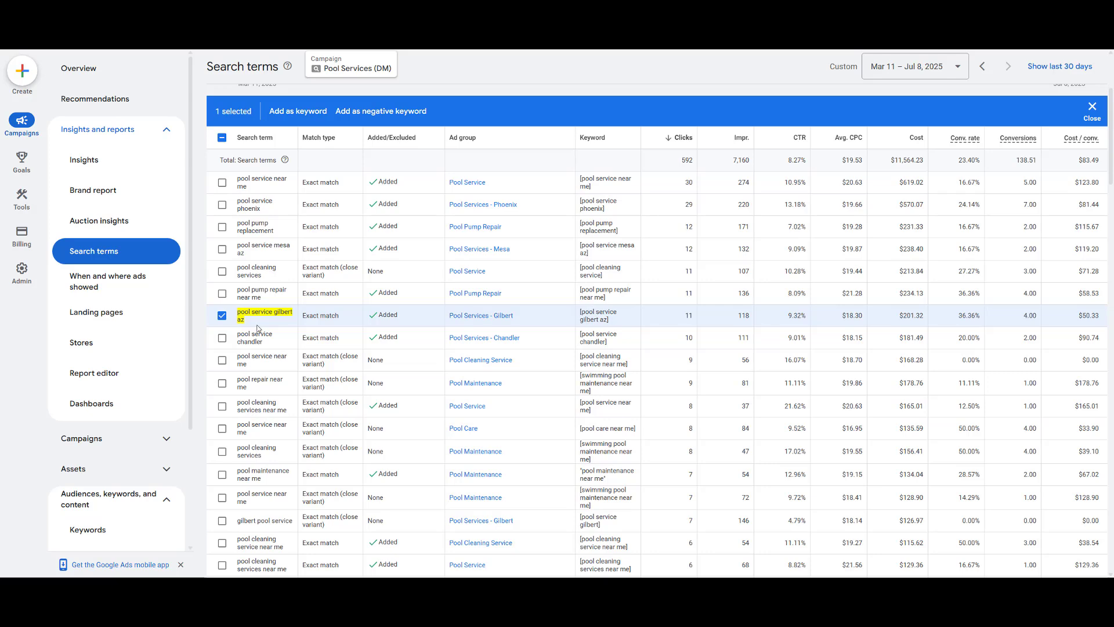
pyautogui.click(305, 119)
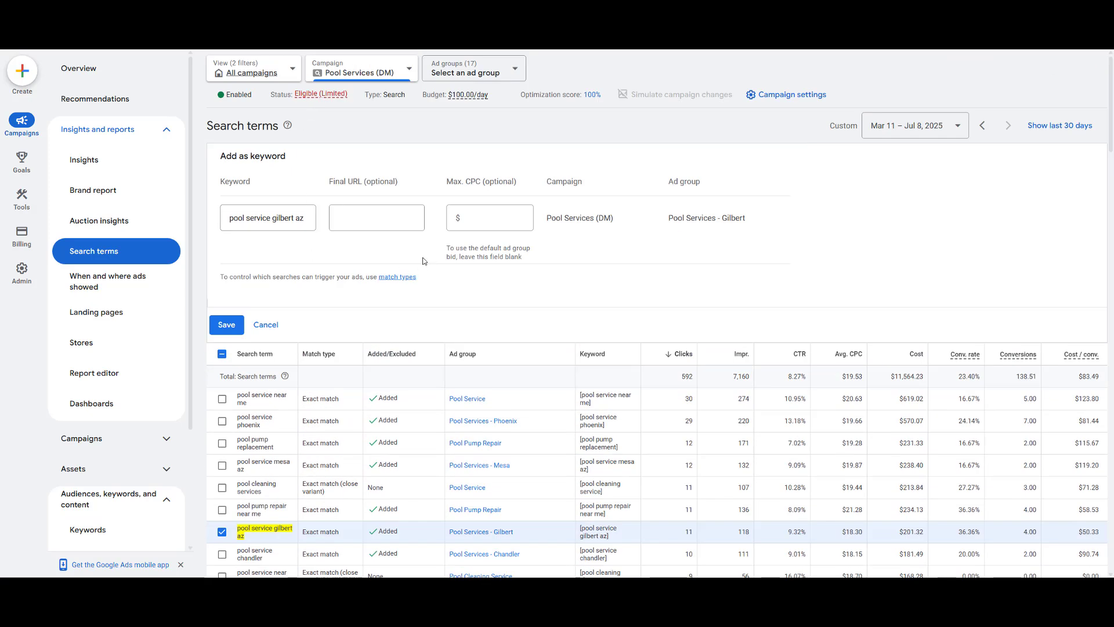
pyautogui.moveTo(668, 220); pyautogui.dragTo(768, 221)
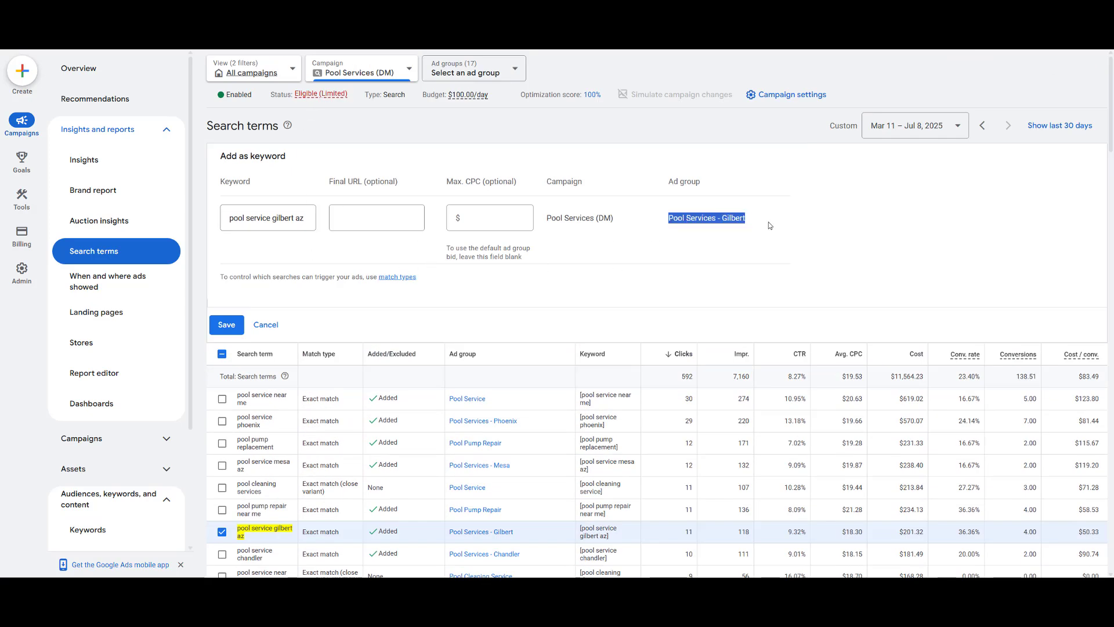
pyautogui.click(242, 213)
pyautogui.write('[')
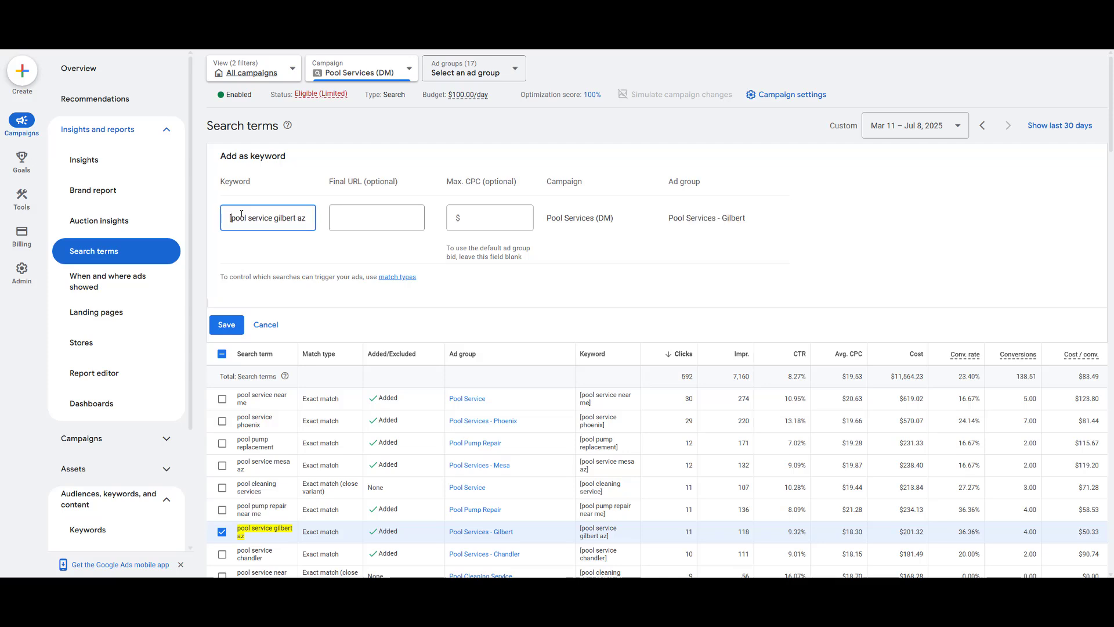
pyautogui.write(']')
pyautogui.click(266, 325)
pyautogui.click(223, 490)
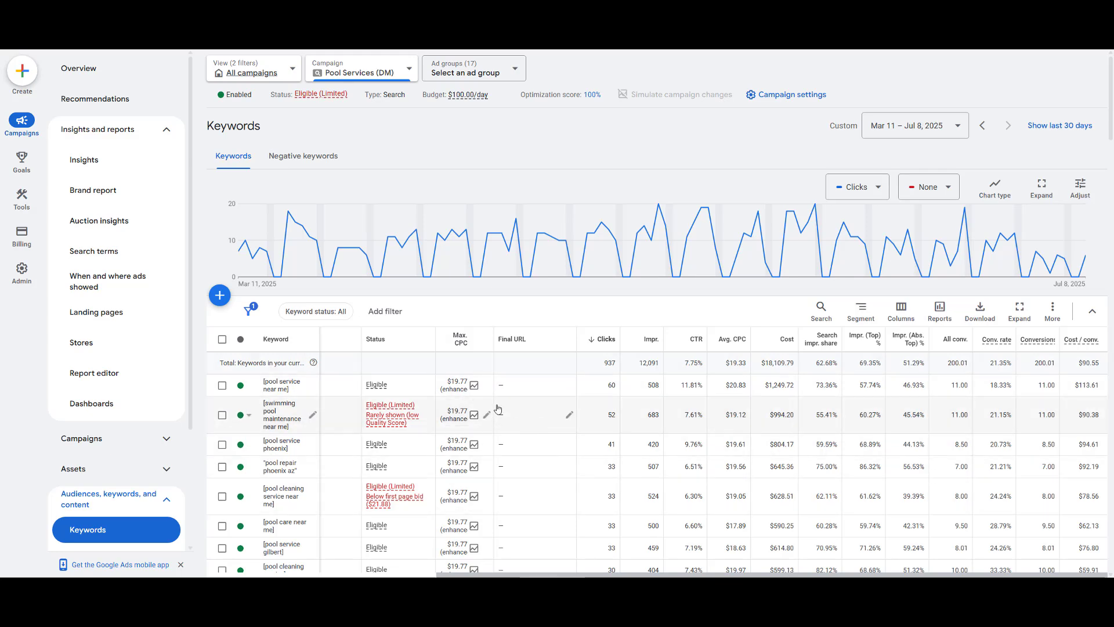
# Step: Examine the clicks, conversion rate and cost per conversion of the paused "pool cleaning services phoenix" keyword against the other keywords
pyautogui.scroll(-2, 498, 409)
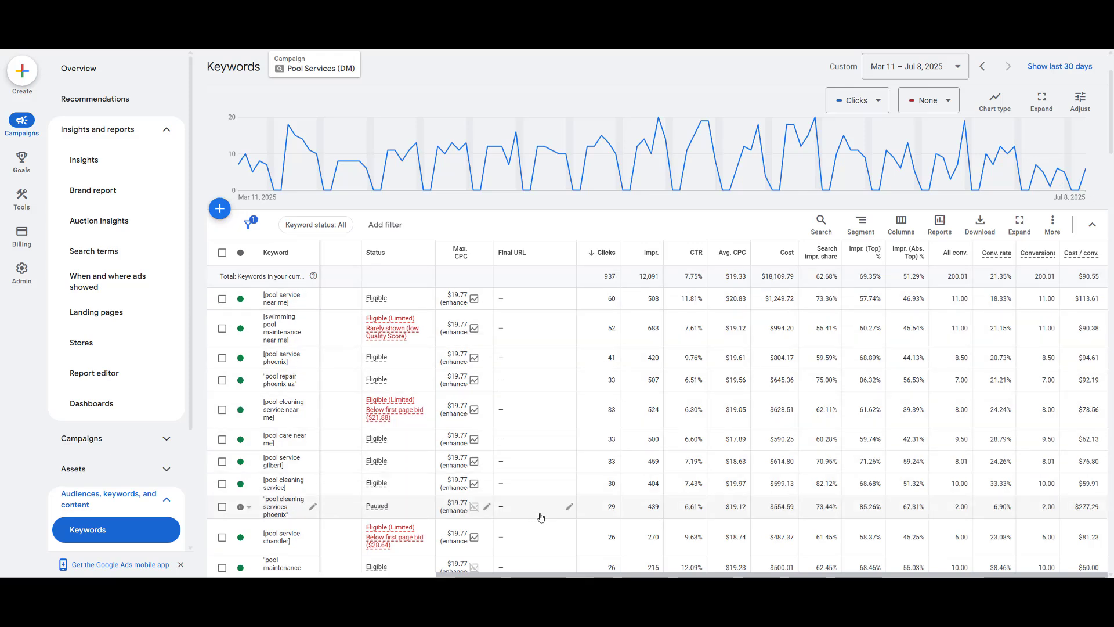
pyautogui.doubleClick(612, 505)
pyautogui.moveTo(953, 506); pyautogui.dragTo(972, 508)
pyautogui.click(945, 511)
pyautogui.moveTo(1071, 510); pyautogui.dragTo(1102, 508)
pyautogui.click(1058, 514)
pyautogui.scroll(-1, 655, 488)
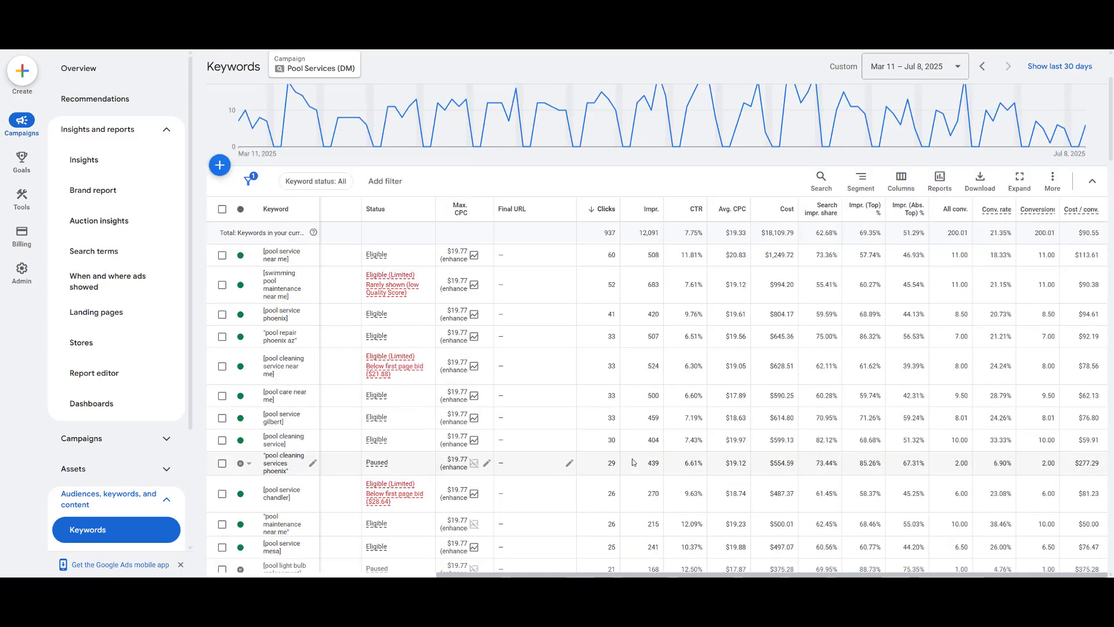
pyautogui.scroll(-2, 633, 462)
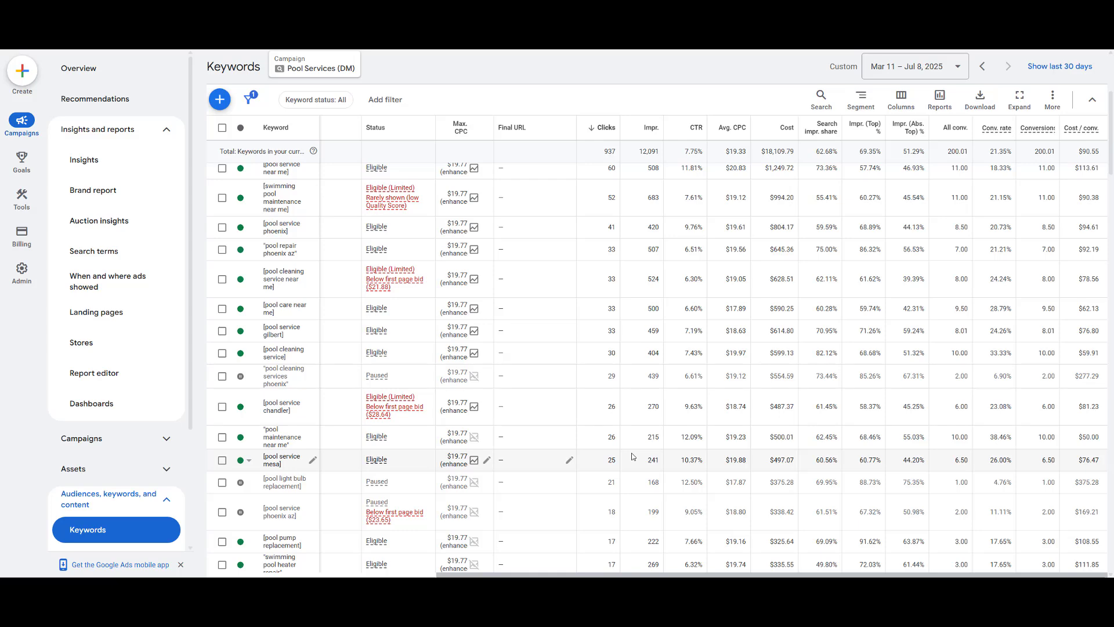
pyautogui.scroll(4, 633, 456)
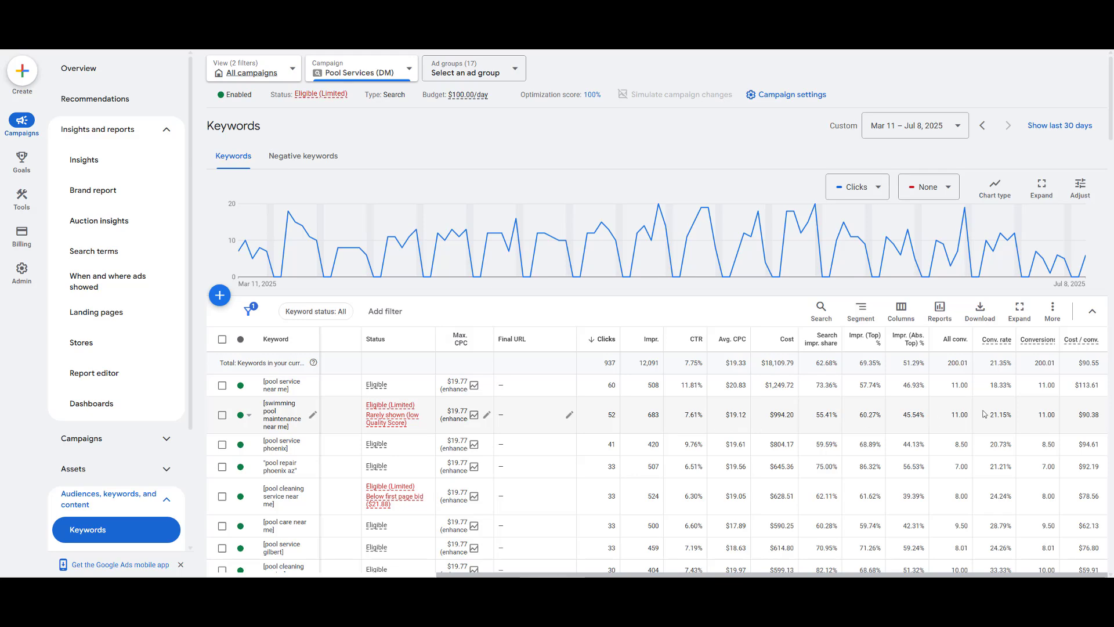
pyautogui.scroll(-2, 985, 414)
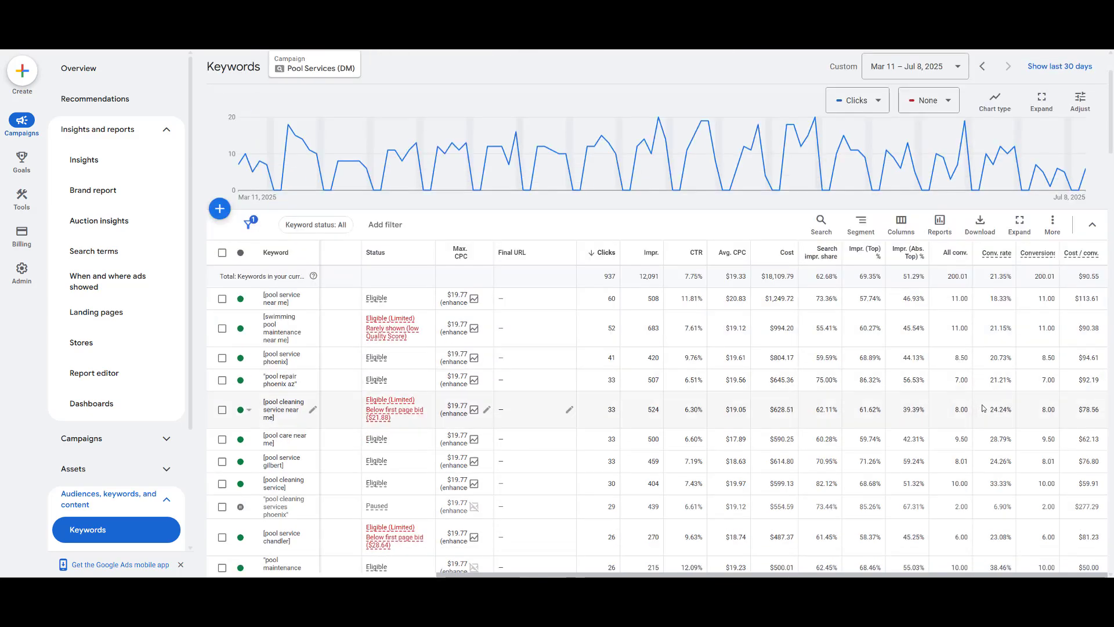
pyautogui.moveTo(992, 511); pyautogui.dragTo(1015, 514)
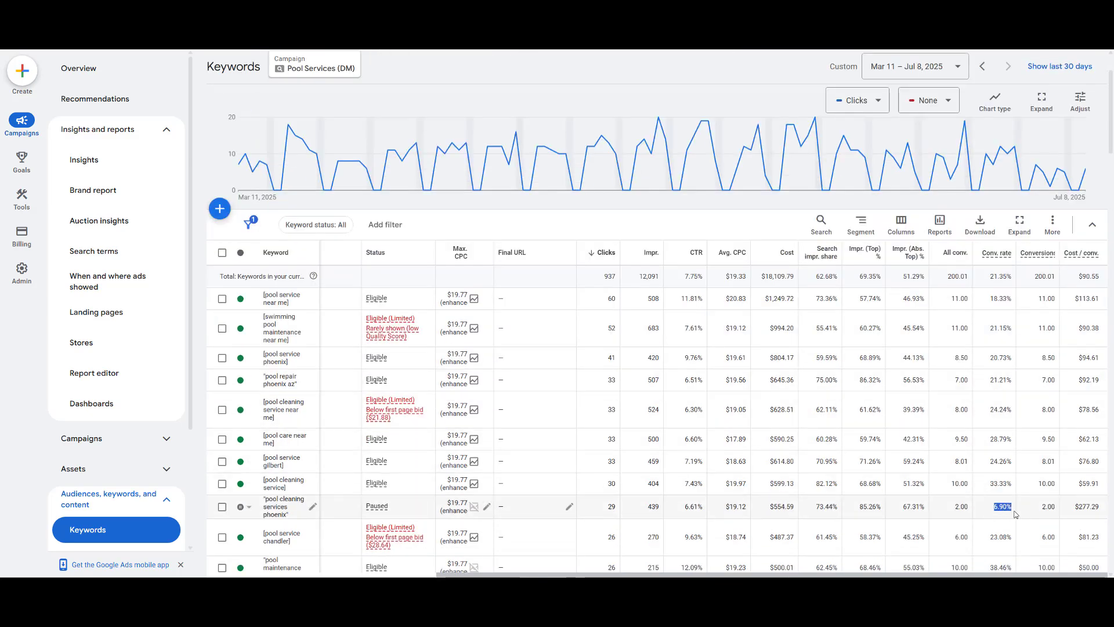
# Step: Review the conversion rates of the other paused keywords, especially the cost and conversions of "pool service gilbert"
pyautogui.scroll(-3, 986, 499)
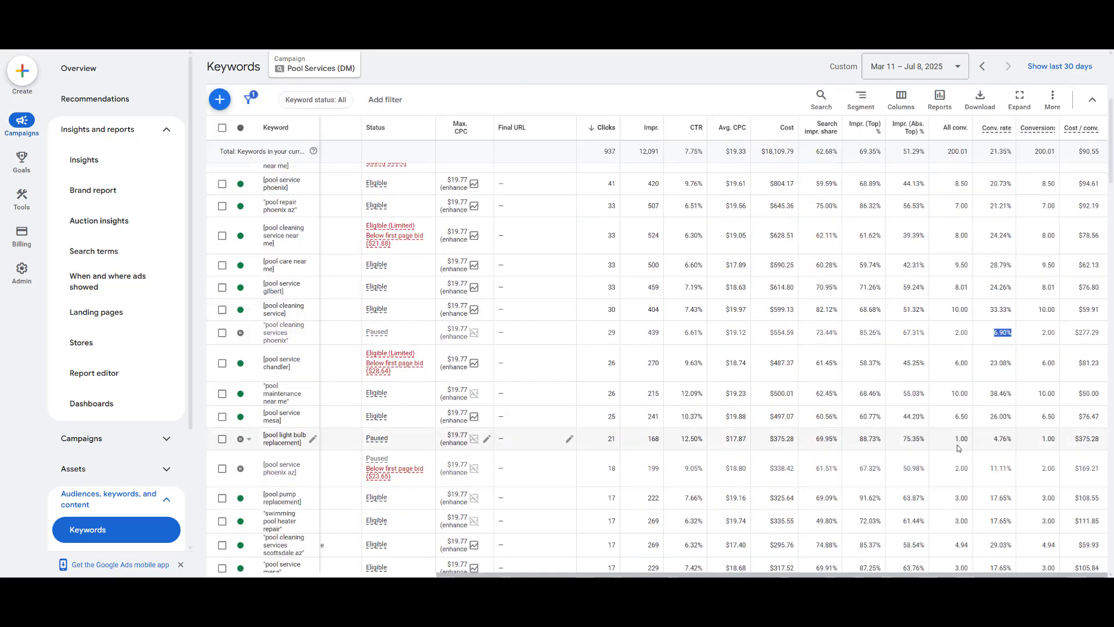
pyautogui.moveTo(987, 468); pyautogui.dragTo(1004, 439)
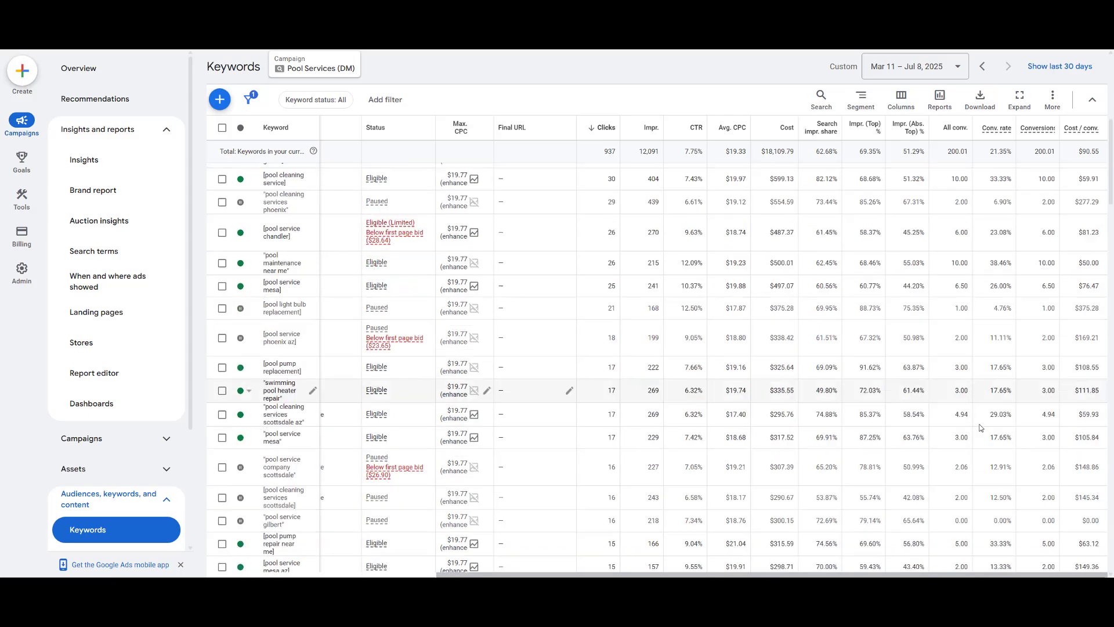
pyautogui.scroll(-3, 886, 425)
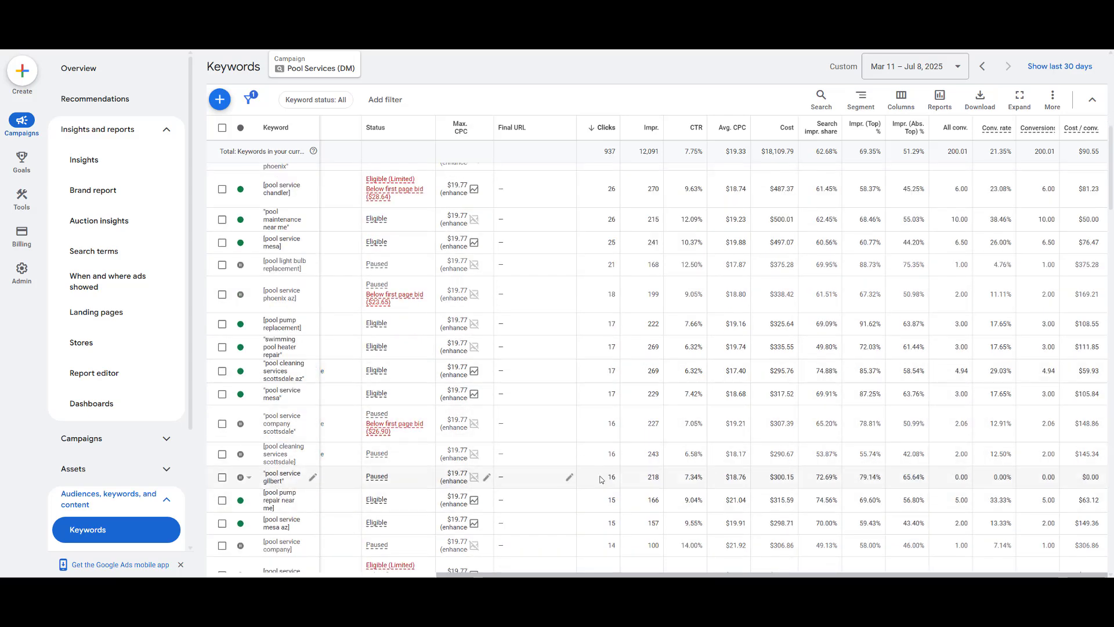
pyautogui.moveTo(601, 477); pyautogui.dragTo(1084, 484)
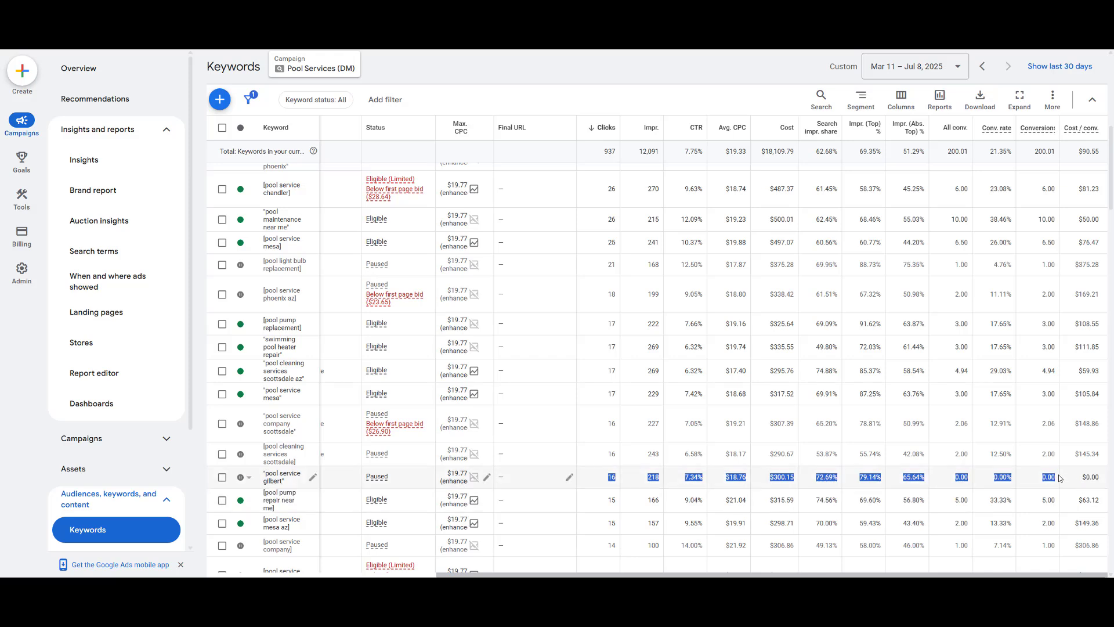
pyautogui.click(774, 477)
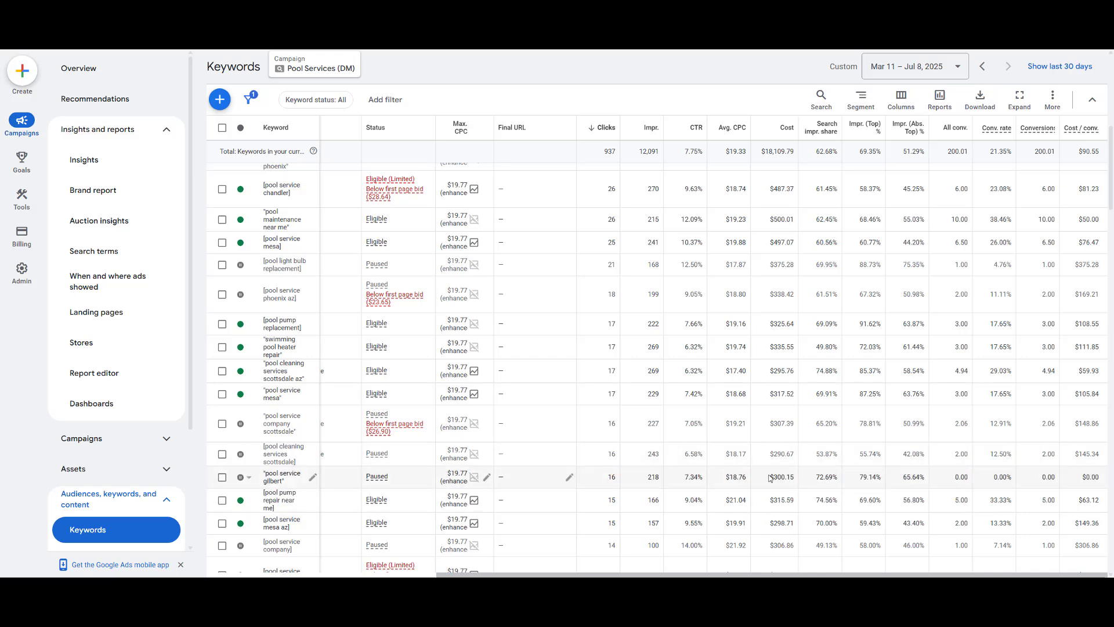
pyautogui.moveTo(763, 479); pyautogui.dragTo(816, 484)
pyautogui.click(750, 474)
# Step: Check the conversion rate and cost per conversion of the [pool cleaning service near me] and [pool care near me] keywords
pyautogui.scroll(10, 779, 442)
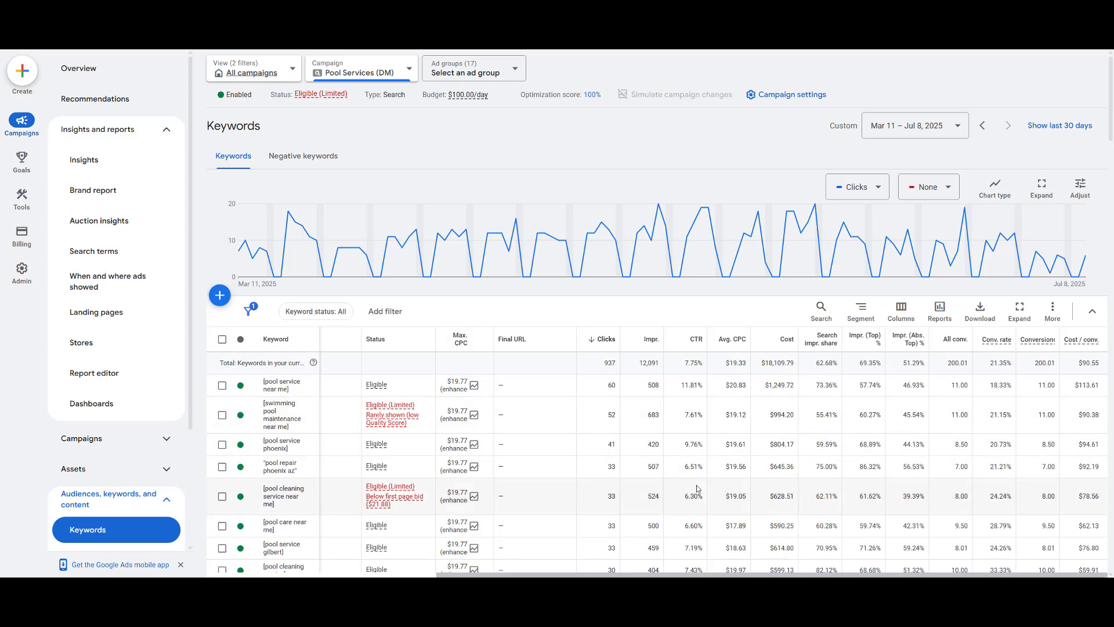
pyautogui.moveTo(990, 504); pyautogui.dragTo(1099, 528)
pyautogui.click(1068, 533)
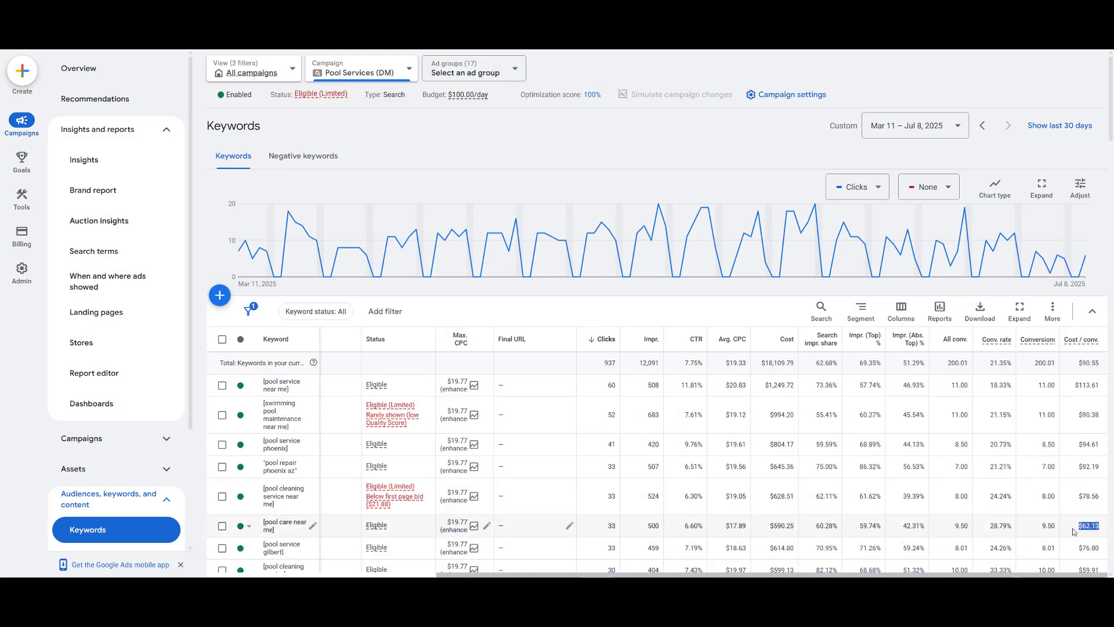
pyautogui.click(1074, 531)
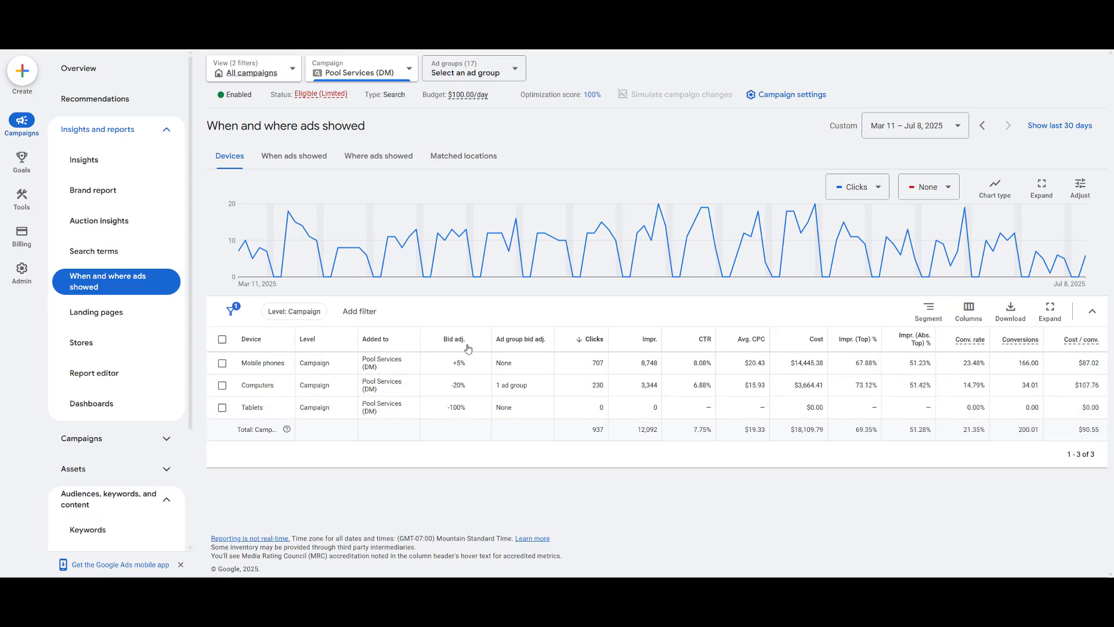
# Step: Examine the device bid adjustments and the conversion rate, conversions and cost per conversion for Computers
pyautogui.moveTo(451, 348)
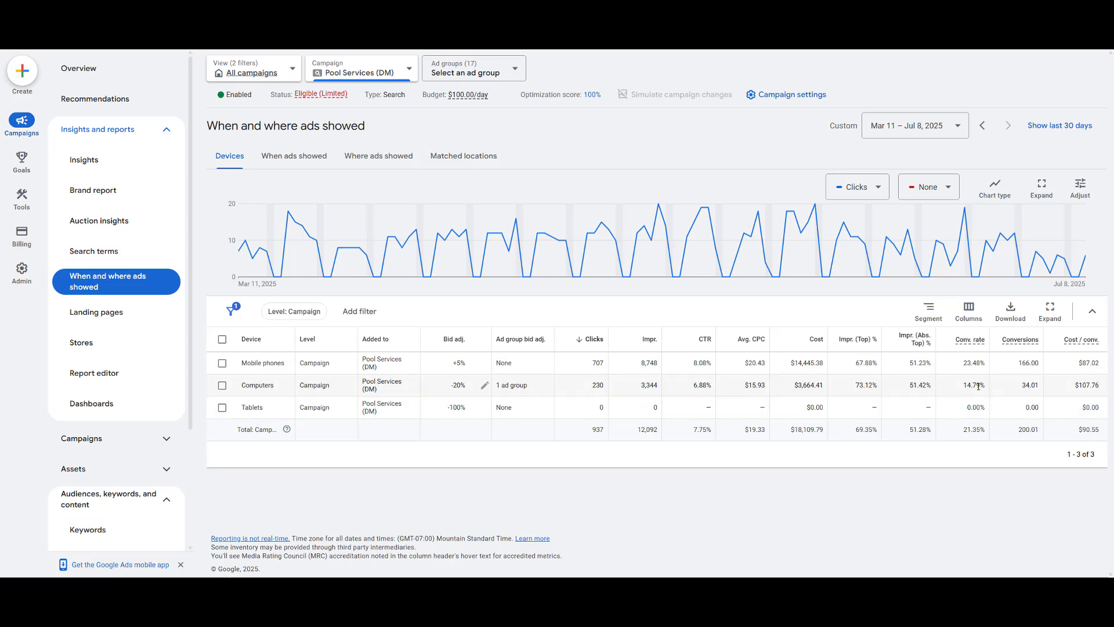
pyautogui.moveTo(965, 386); pyautogui.dragTo(1041, 390)
pyautogui.click(976, 406)
pyautogui.click(1027, 389)
pyautogui.moveTo(1075, 389)
pyautogui.mouseDown()
pyautogui.moveTo(1105, 388)
pyautogui.moveTo(1093, 387)
pyautogui.mouseUp()
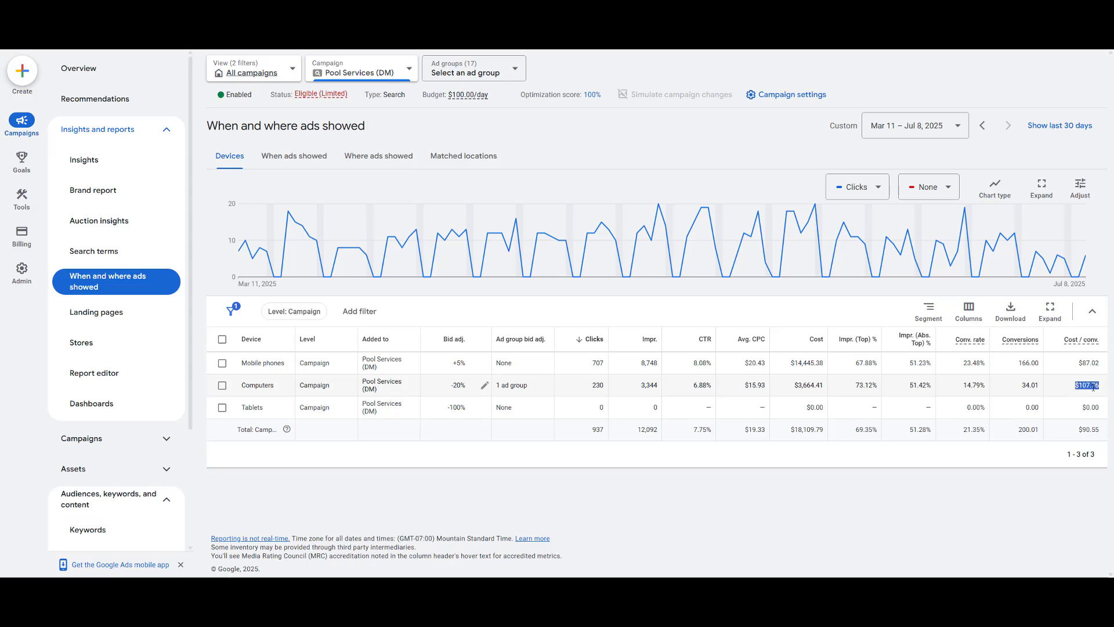
pyautogui.click(1055, 393)
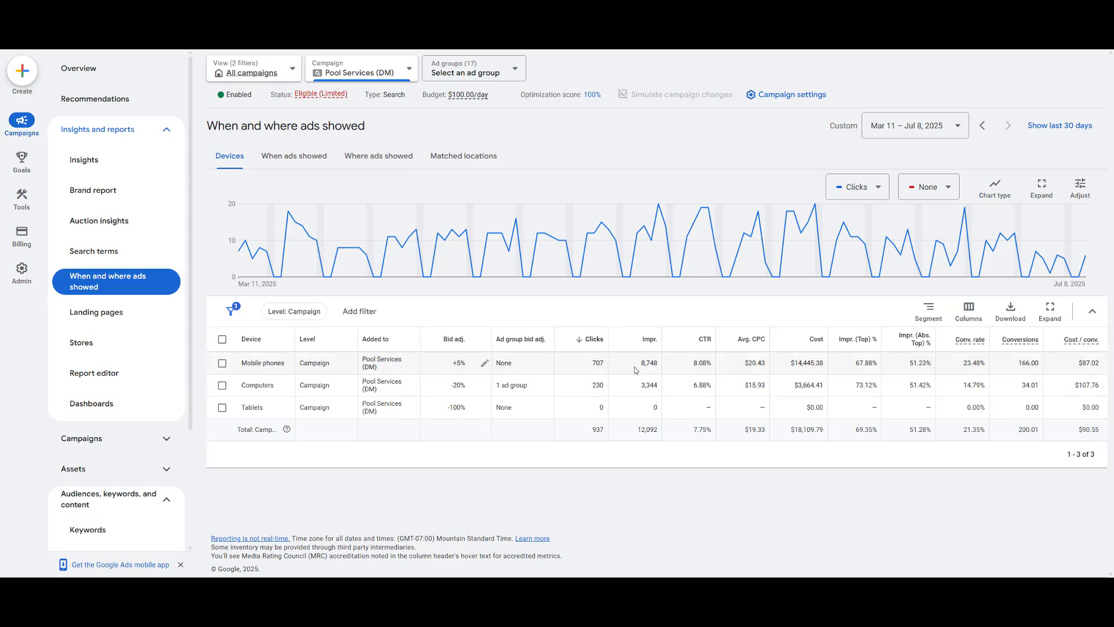
# Step: Try a 100% decrease as the bid adjustment for Computers, and discard the edit without saving
pyautogui.click(485, 388)
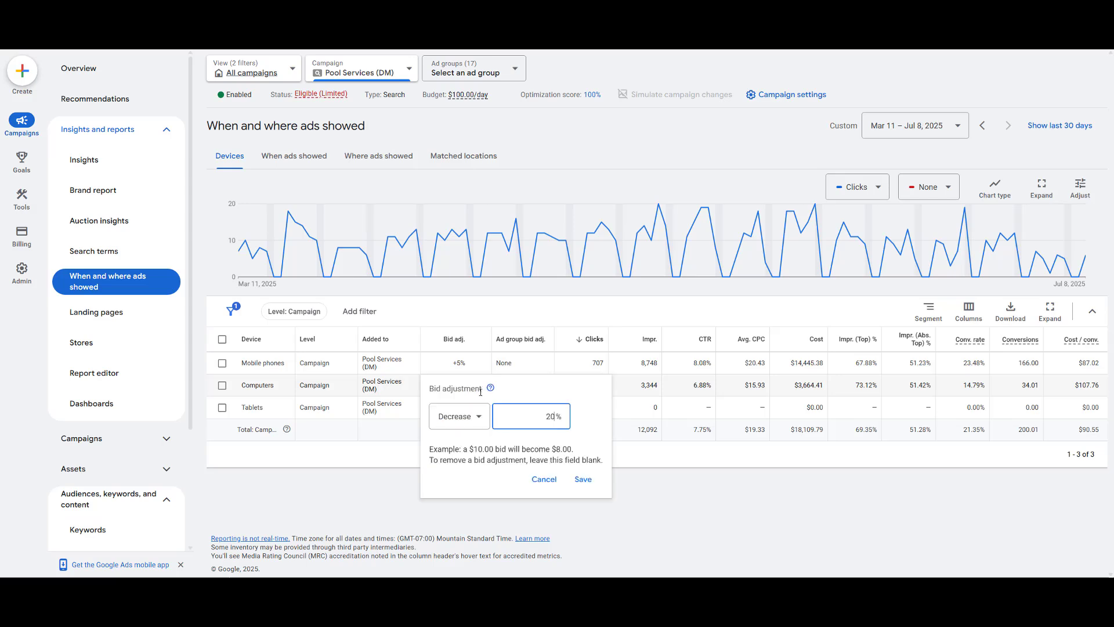
pyautogui.doubleClick(550, 416)
pyautogui.write('100')
pyautogui.click(544, 479)
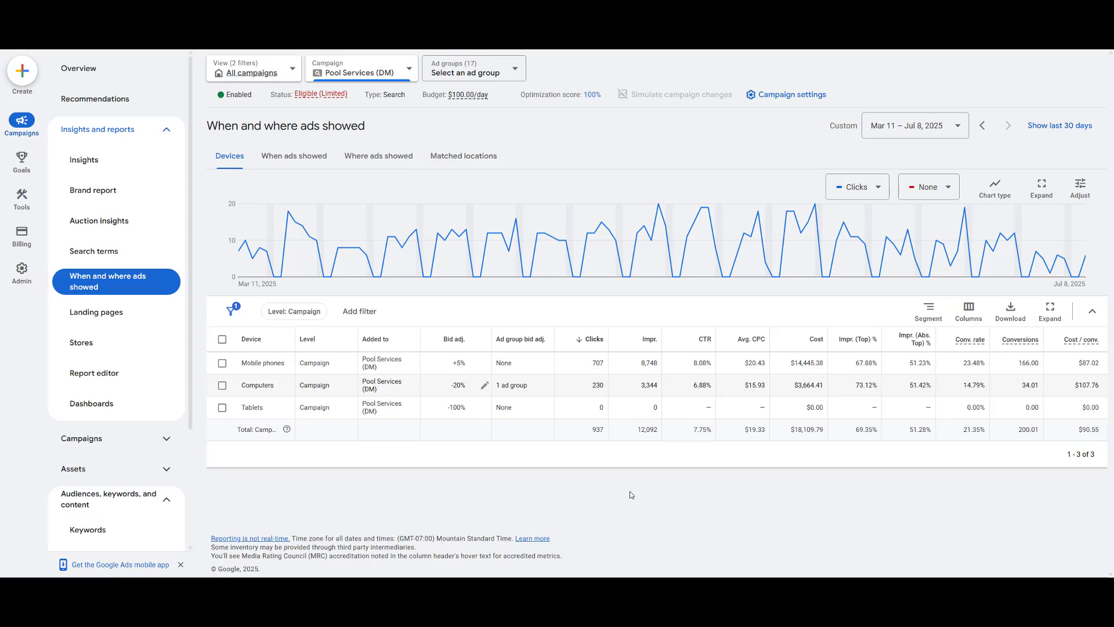
# Step: Compare the conversion rates of Mobile phones and Computers in the device report
pyautogui.moveTo(962, 364); pyautogui.dragTo(998, 387)
pyautogui.click(962, 363)
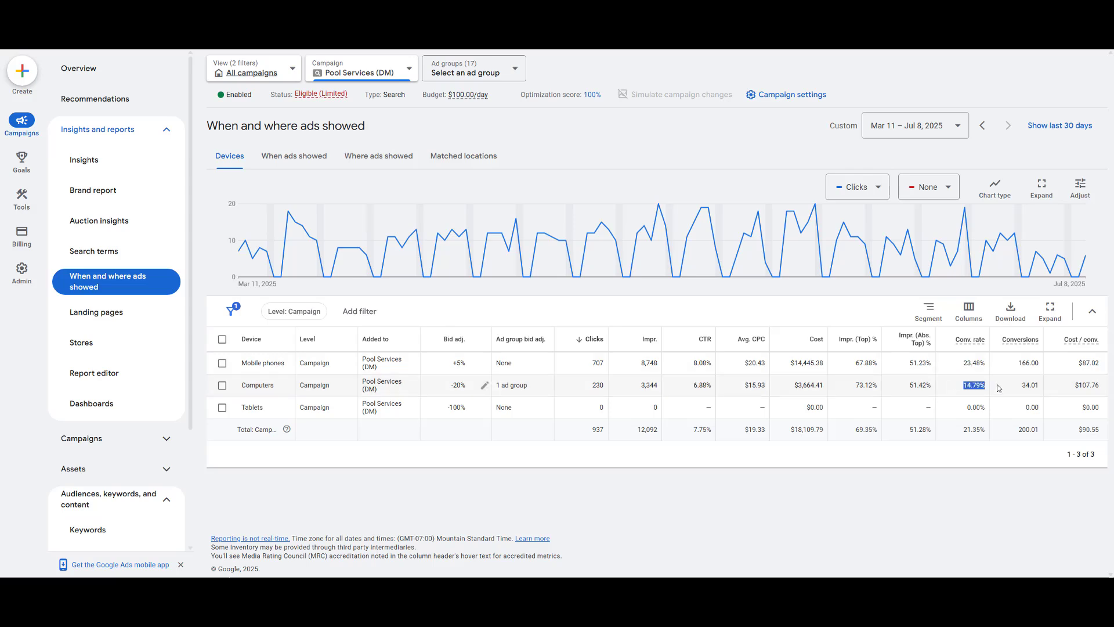
pyautogui.click(949, 392)
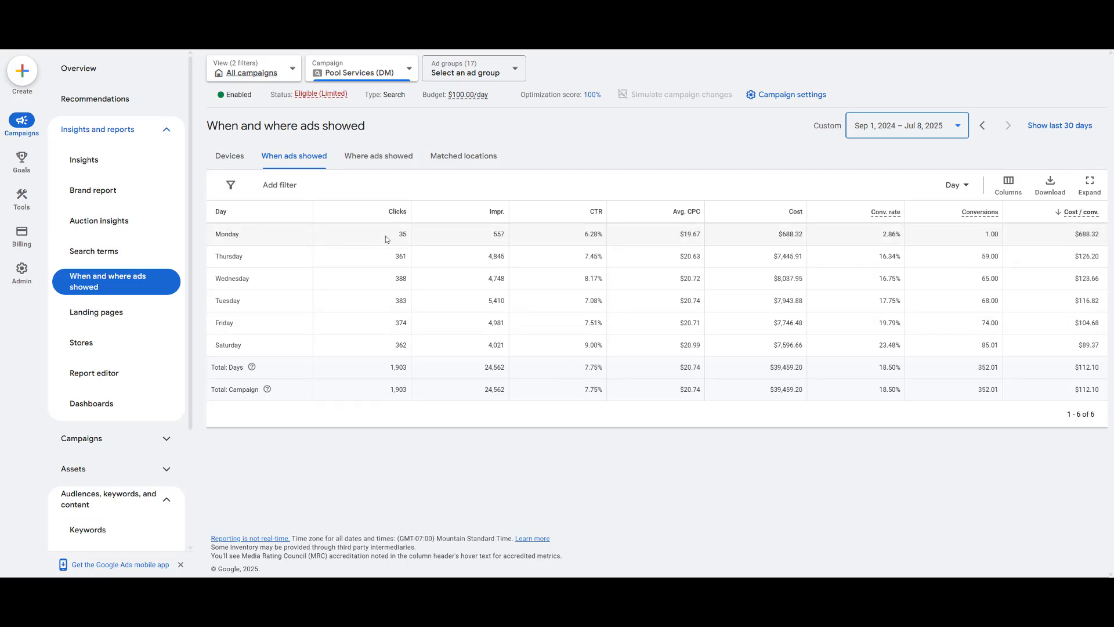
# Step: Compare Monday's clicks, cost and cost per conversion with the other days, and check which day and hour breakdowns are available
pyautogui.moveTo(385, 237); pyautogui.dragTo(415, 239)
pyautogui.moveTo(373, 245); pyautogui.dragTo(1027, 247)
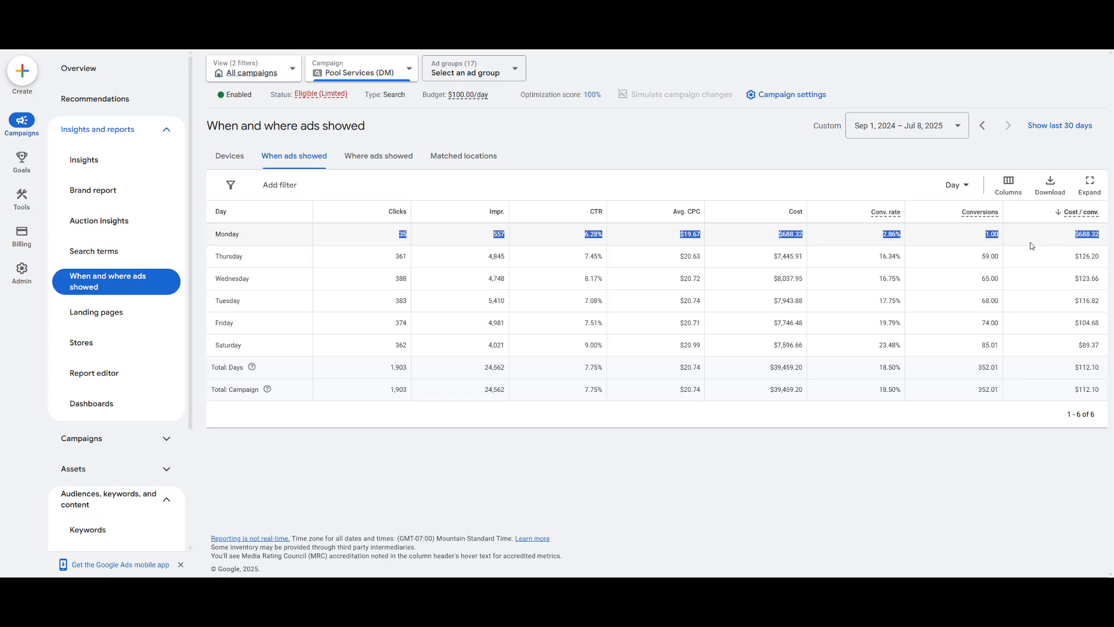
pyautogui.moveTo(772, 256); pyautogui.dragTo(805, 347)
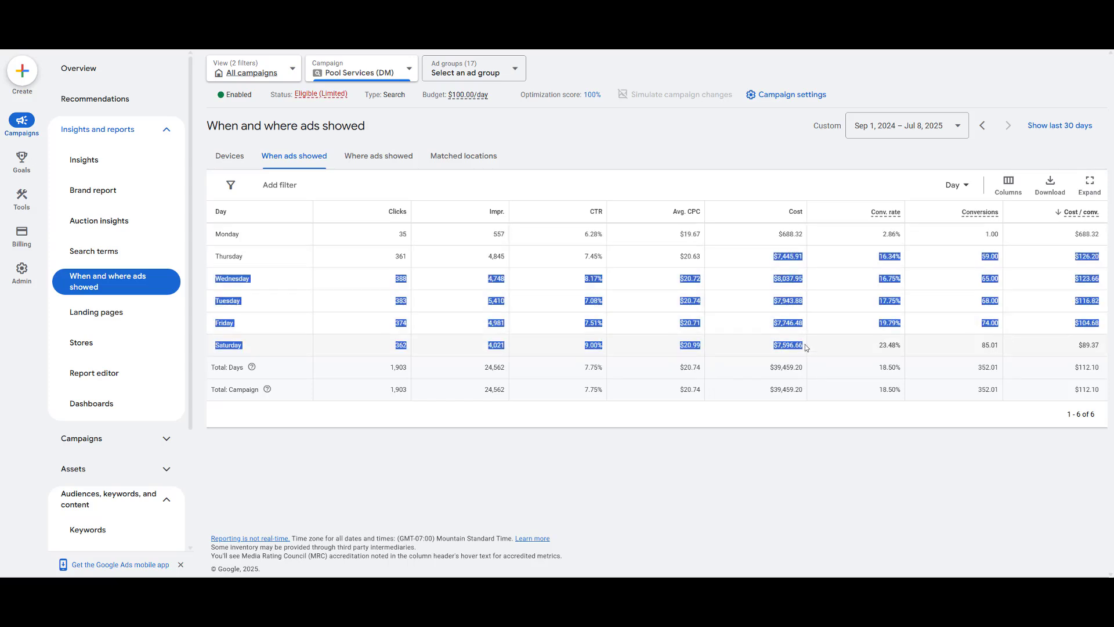
pyautogui.click(766, 256)
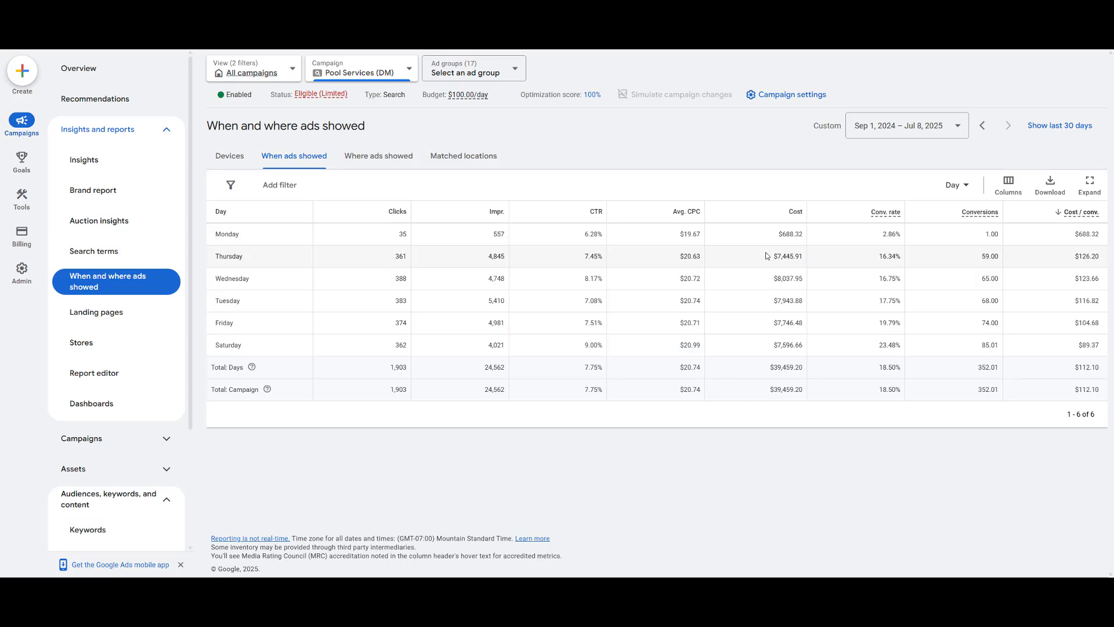
pyautogui.moveTo(1072, 237); pyautogui.dragTo(1098, 239)
pyautogui.click(1028, 240)
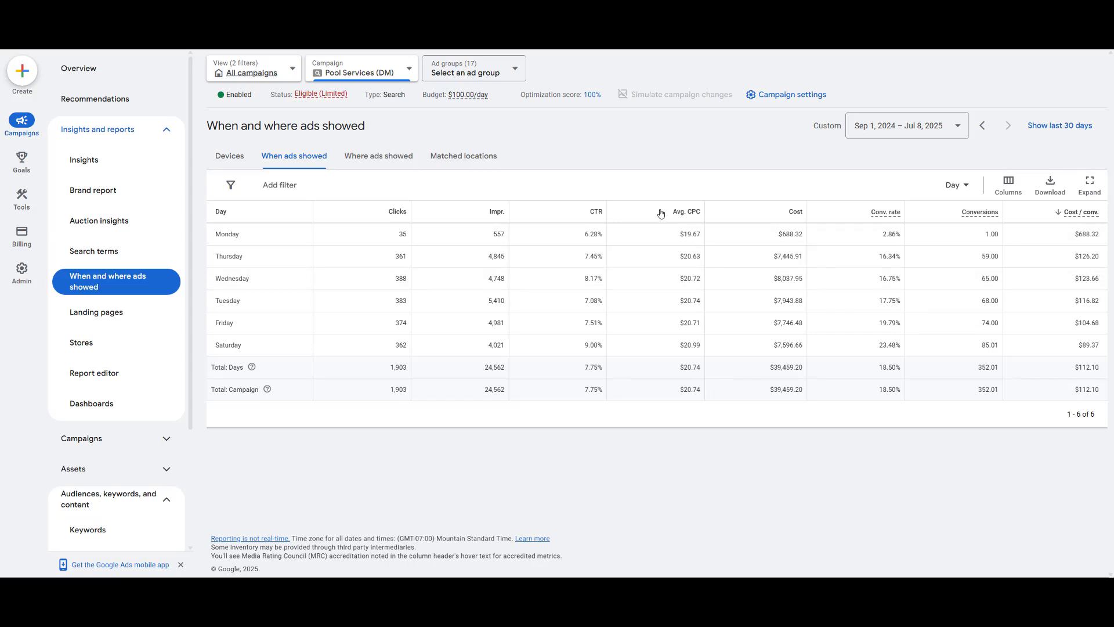
pyautogui.click(967, 195)
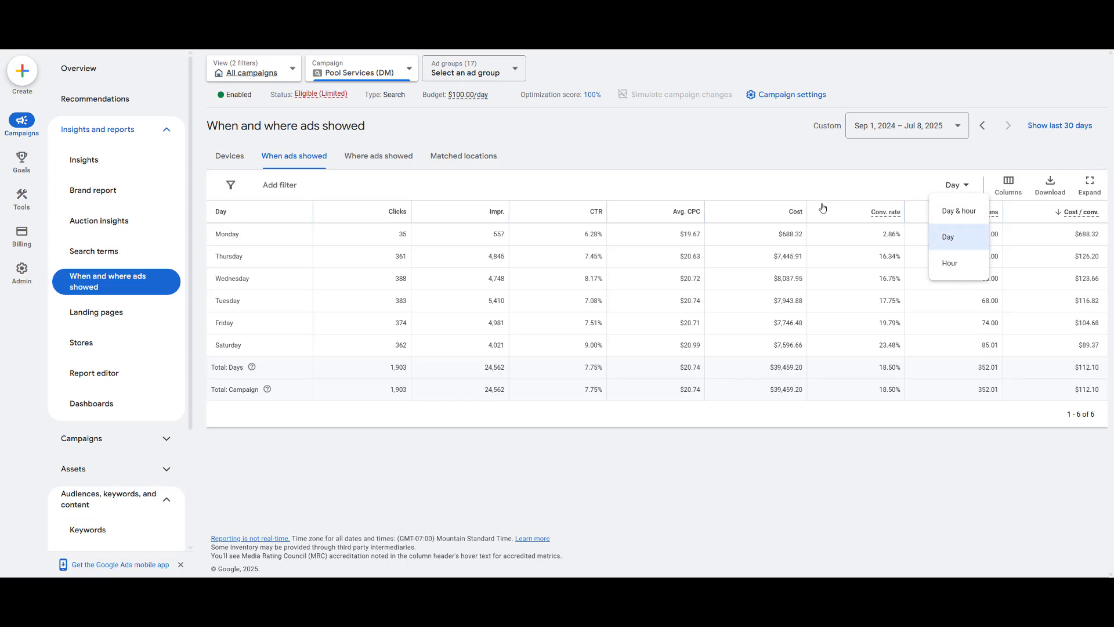
pyautogui.click(679, 183)
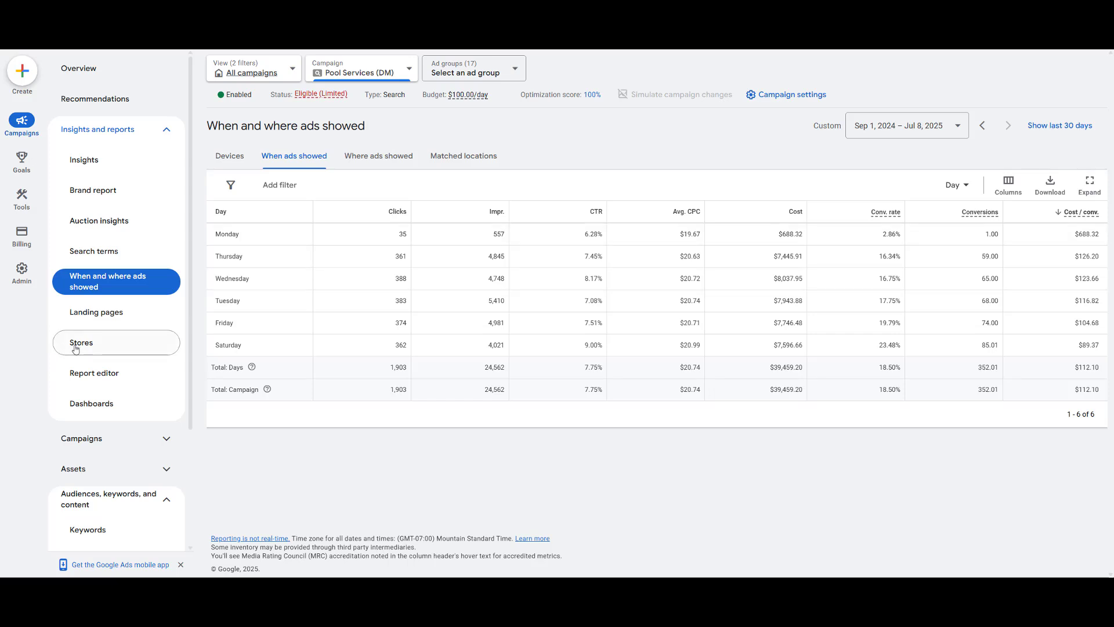
# Step: Open the campaign's ad schedule and review the scheduled days, hours and bid adjustments
pyautogui.scroll(-3, 96, 357)
pyautogui.click(142, 468)
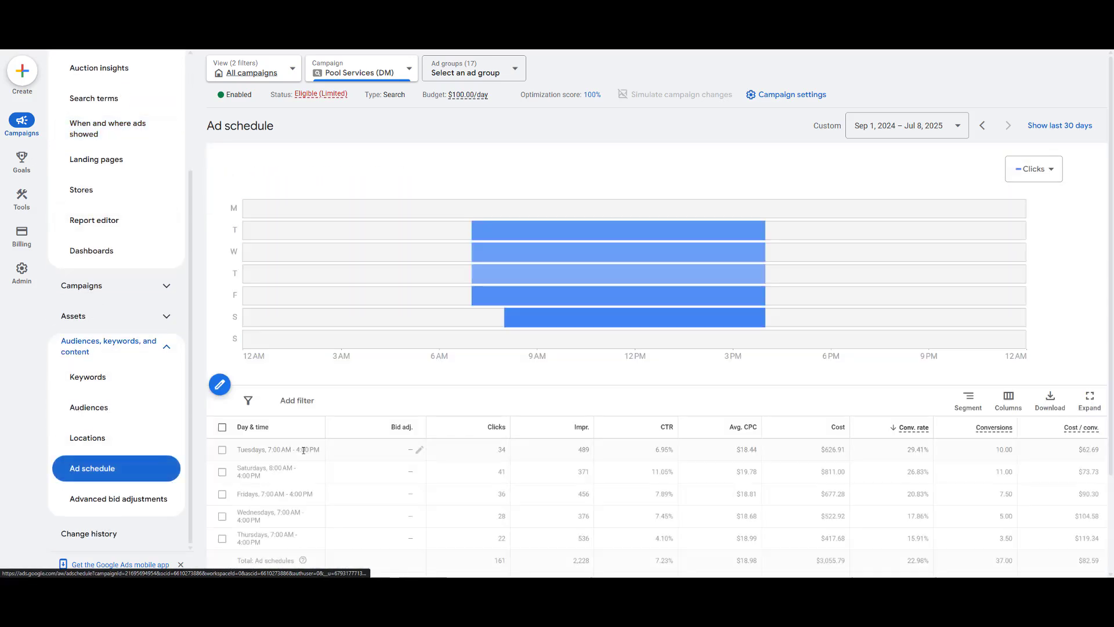
pyautogui.scroll(-2, 380, 477)
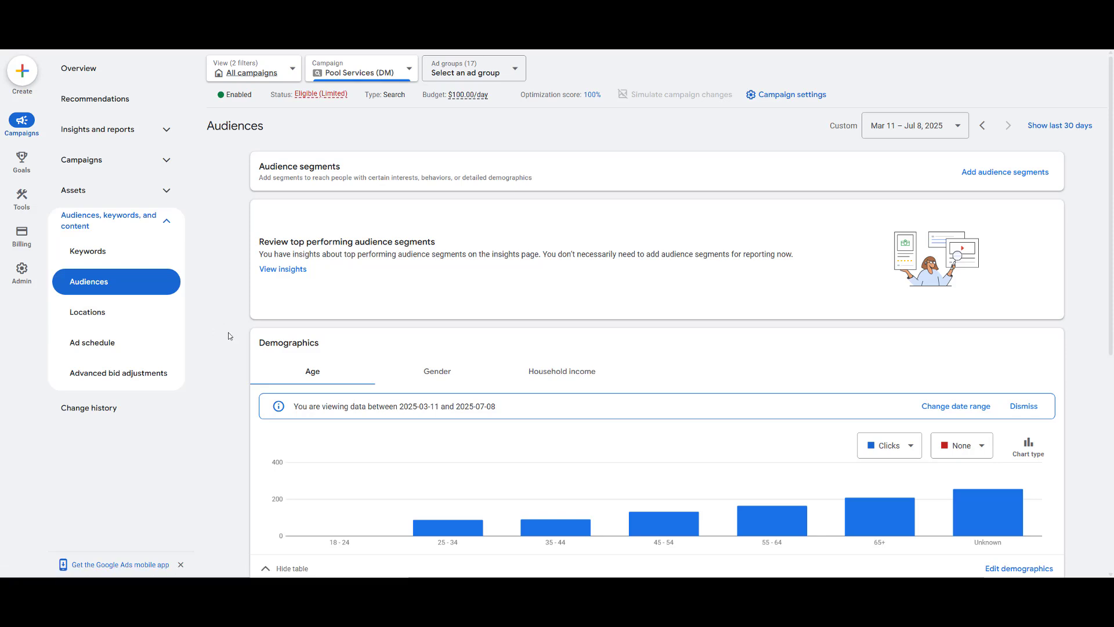
# Step: Examine the age demographics in the Audiences report, especially the clicks of the 65+ group
pyautogui.scroll(-2, 405, 331)
pyautogui.scroll(-4, 504, 332)
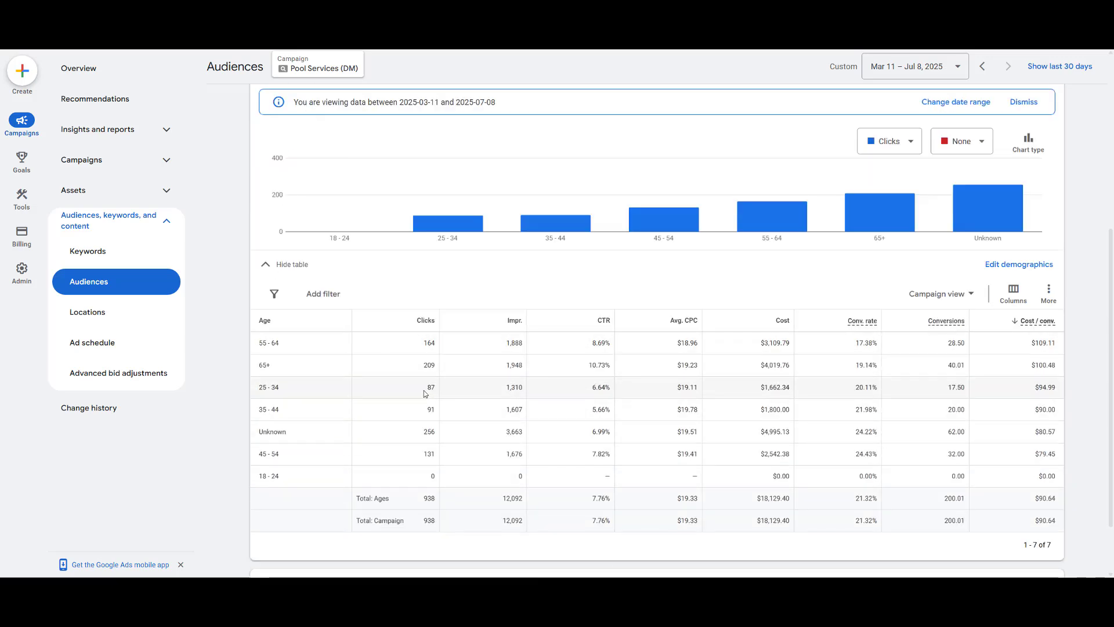
pyautogui.moveTo(415, 371); pyautogui.dragTo(458, 378)
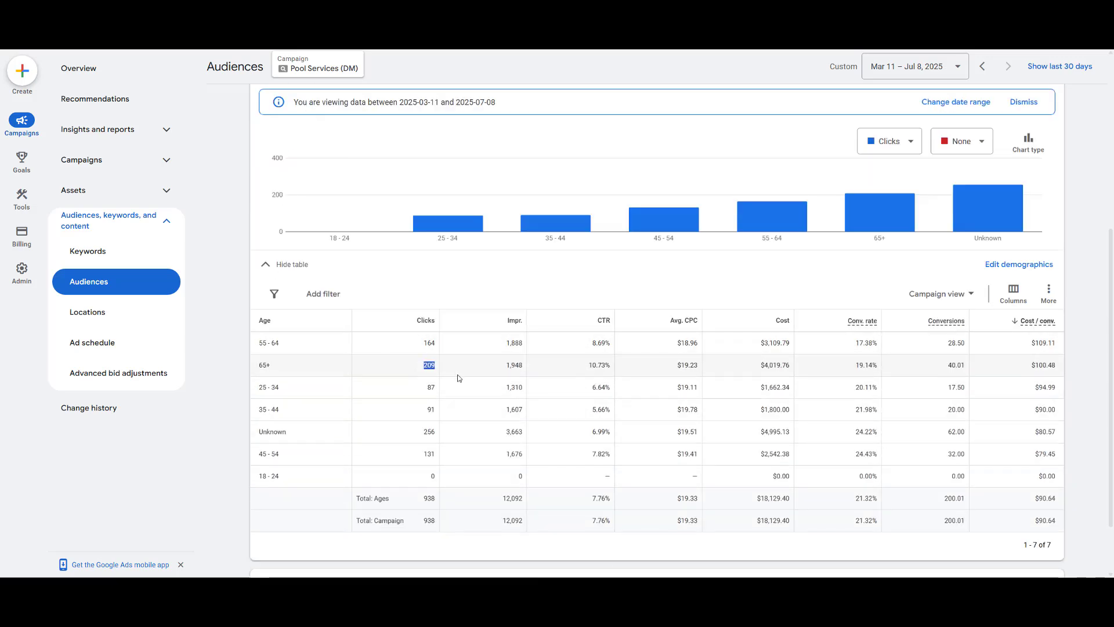
pyautogui.click(414, 372)
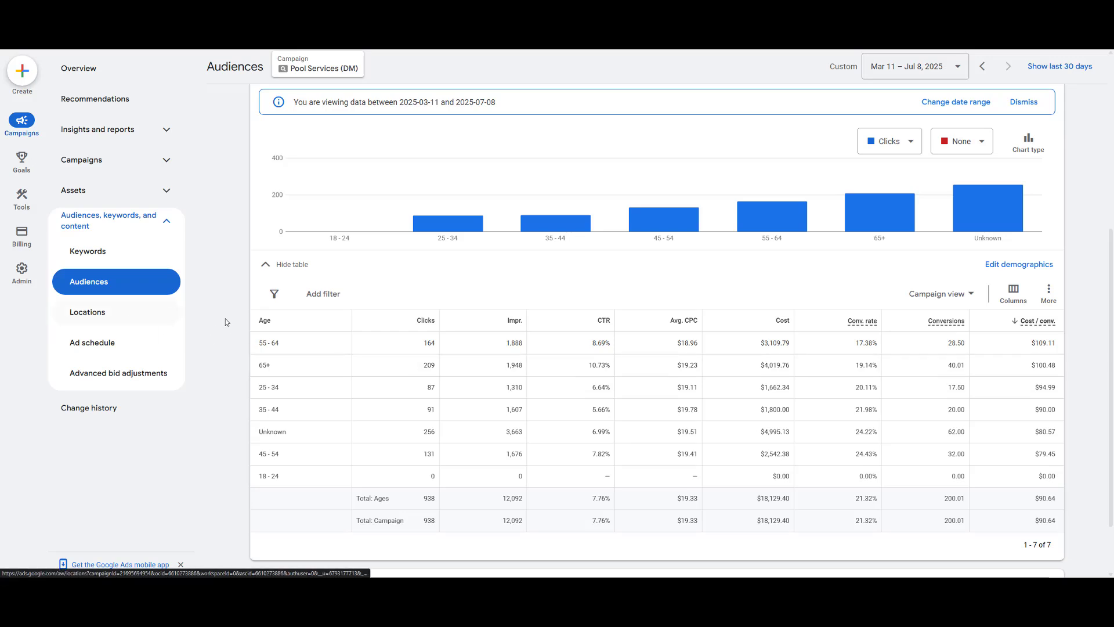
pyautogui.scroll(5, 225, 322)
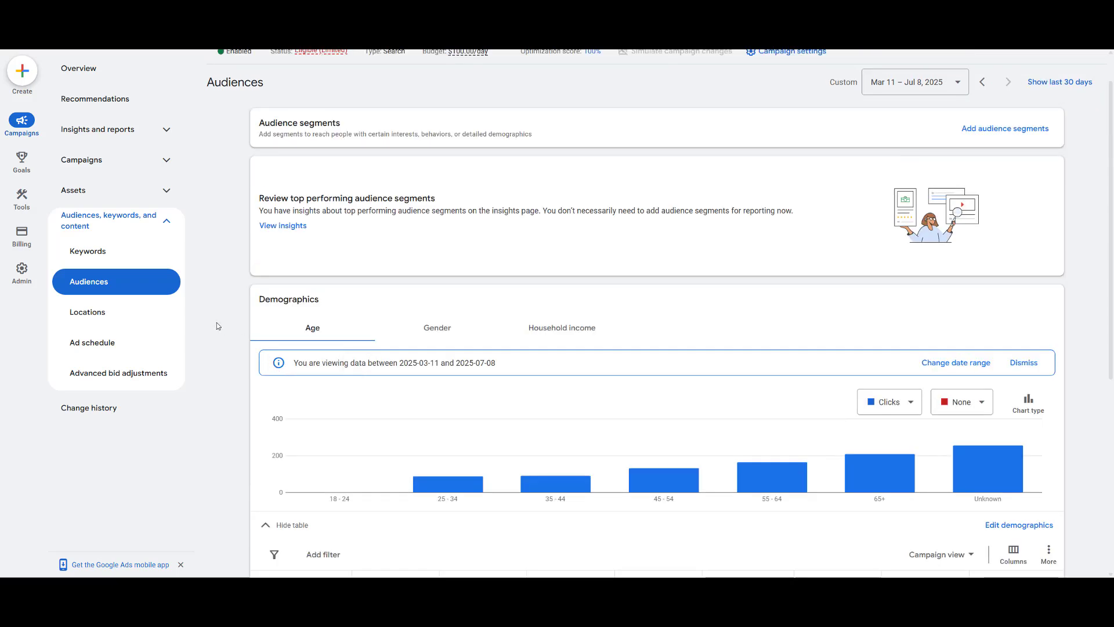
pyautogui.scroll(-3, 219, 322)
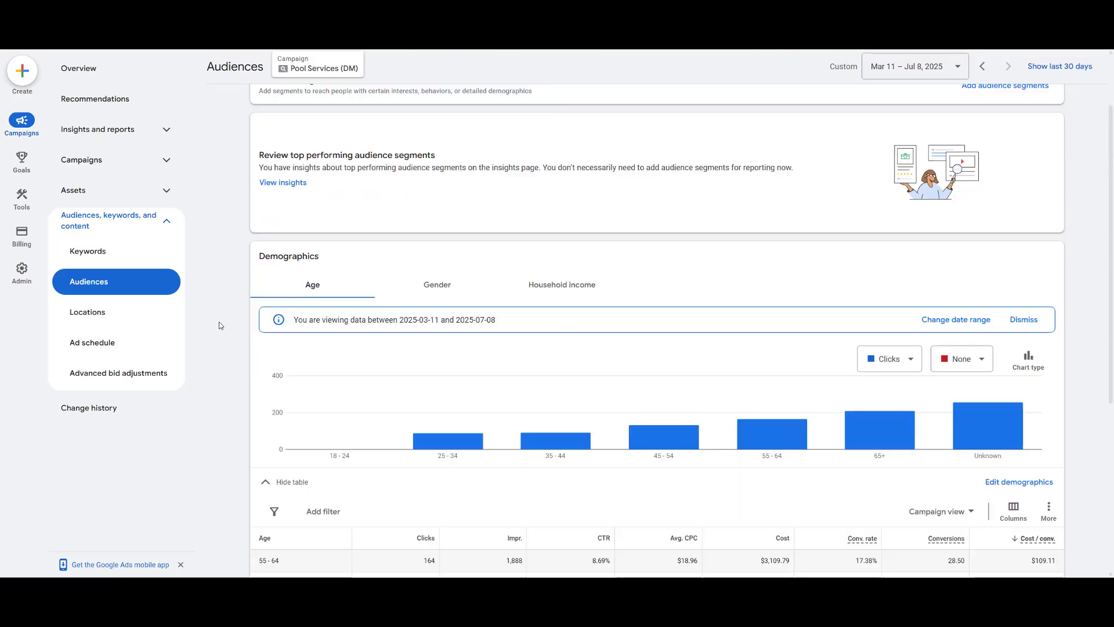
pyautogui.scroll(-3, 219, 323)
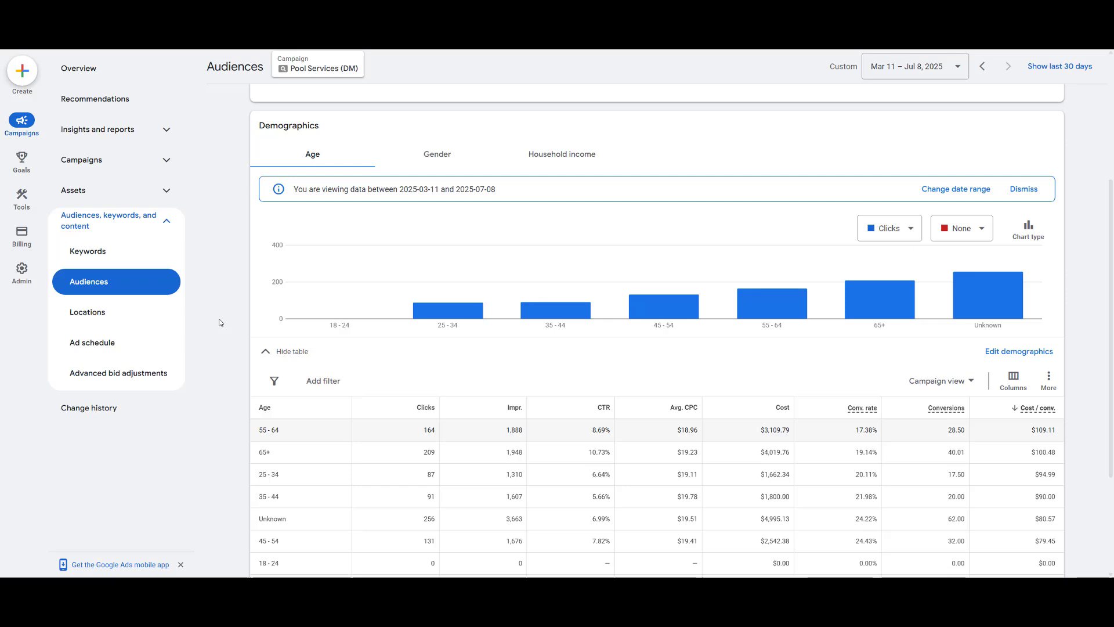
pyautogui.scroll(-3, 221, 322)
pyautogui.scroll(4, 219, 312)
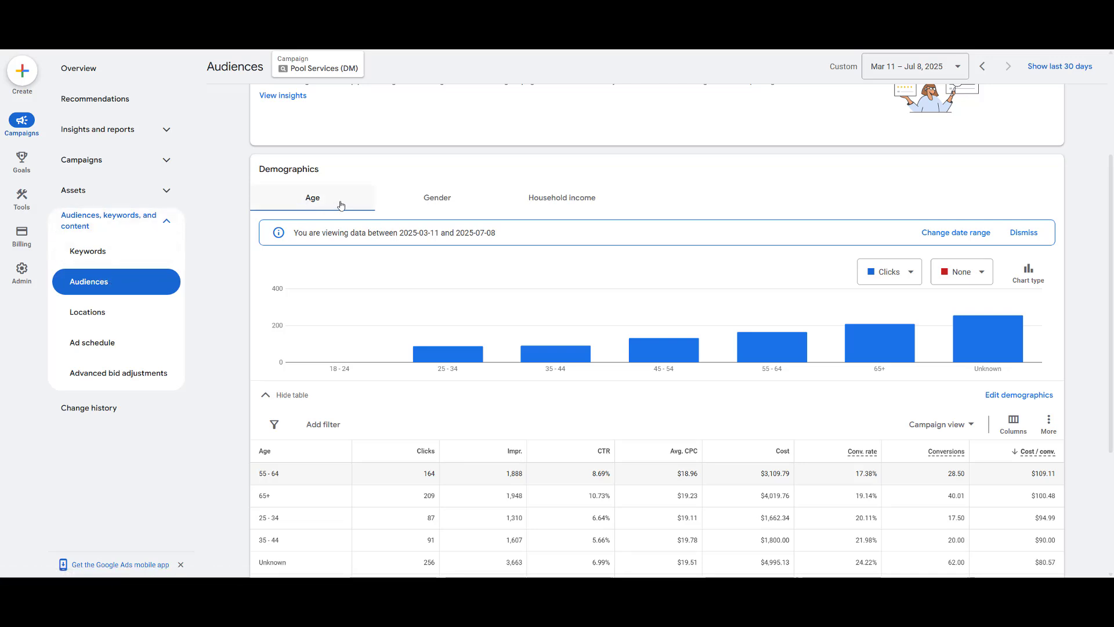
pyautogui.scroll(-3, 335, 199)
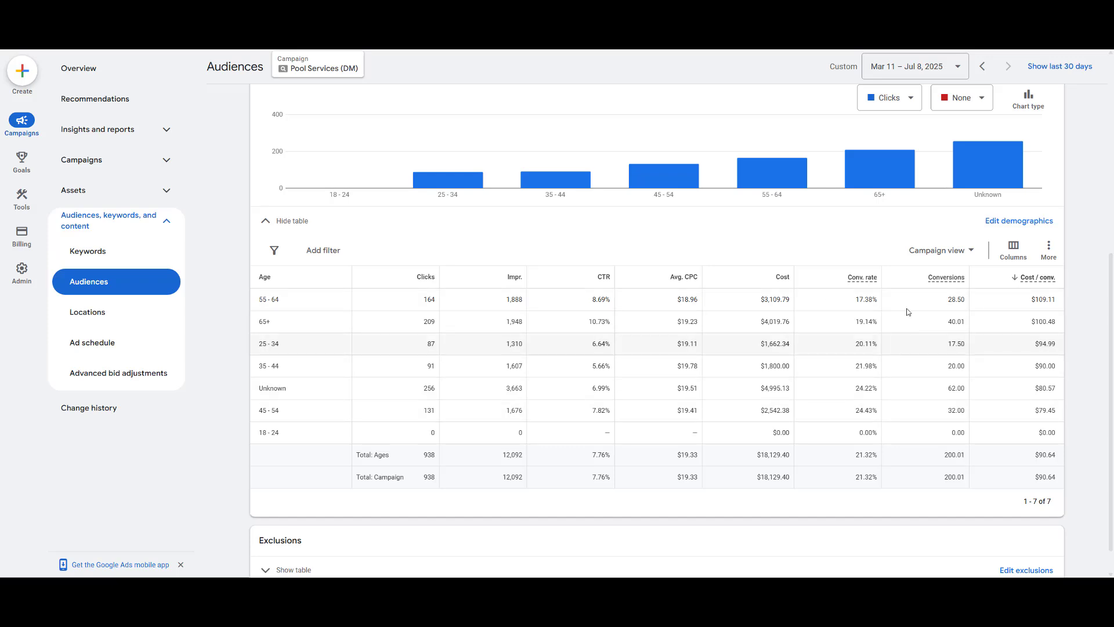
# Step: Switch the age demographics table to Ad group view and sort it by clicks in descending order
pyautogui.click(960, 256)
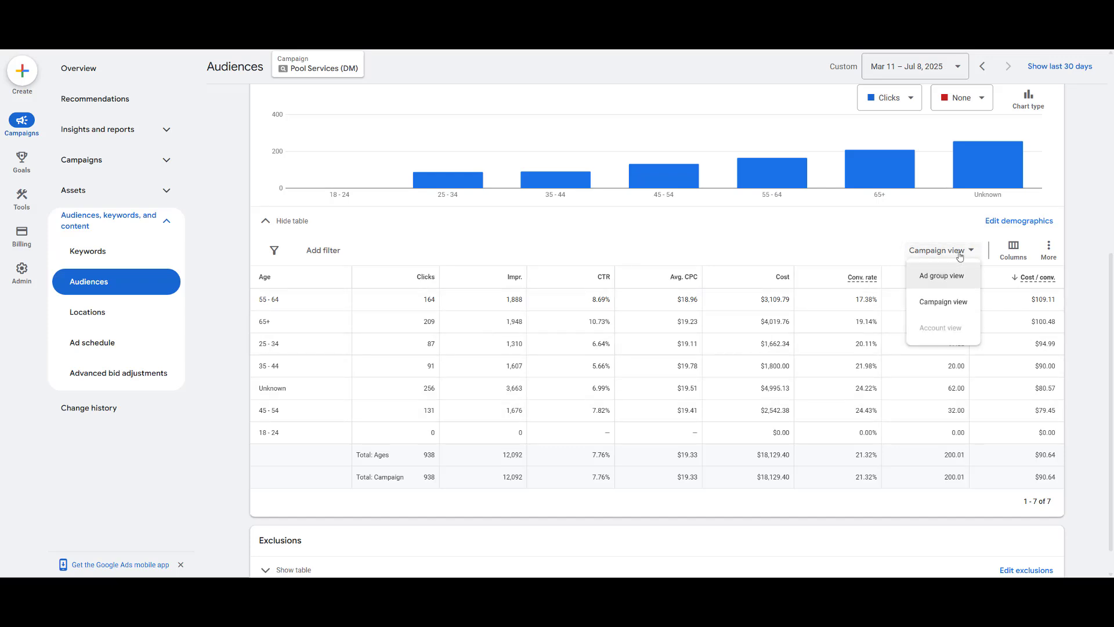
pyautogui.click(929, 274)
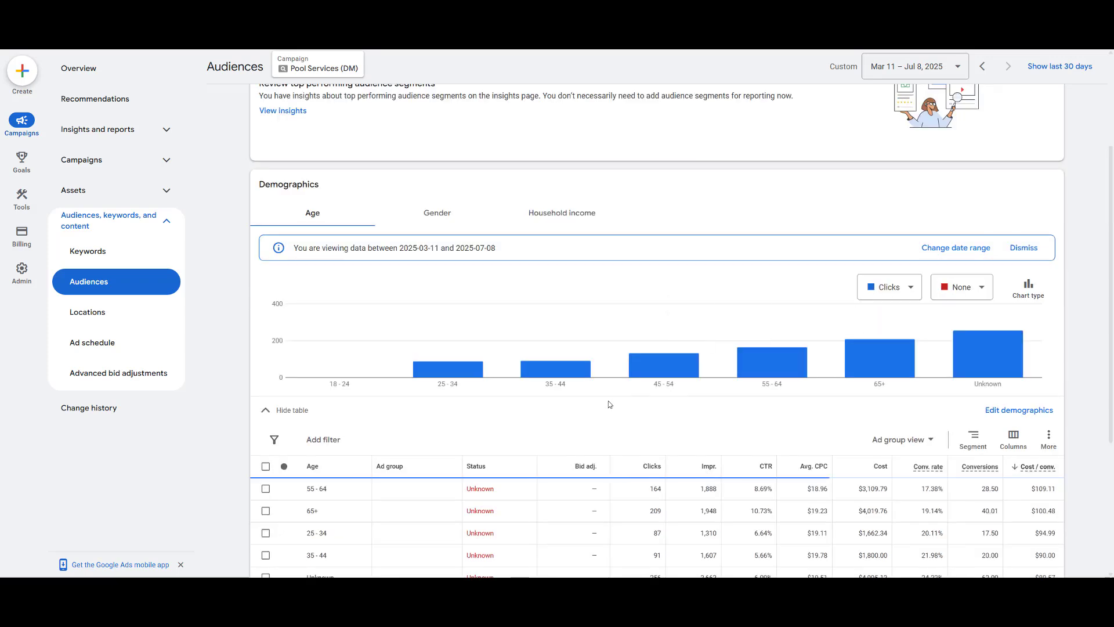
pyautogui.click(635, 472)
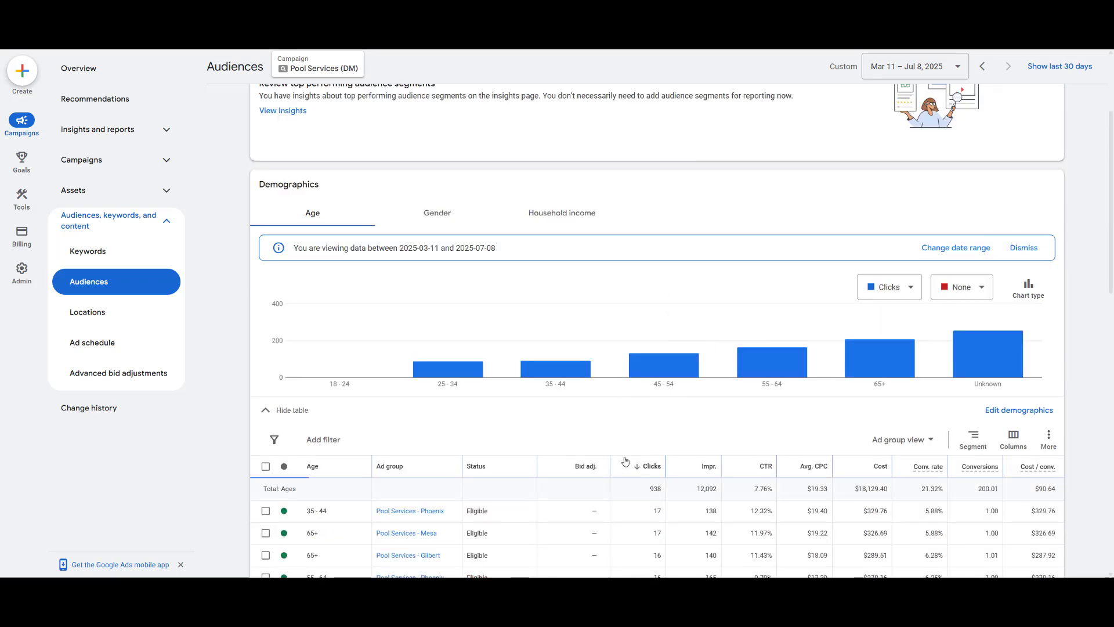
pyautogui.scroll(-2, 531, 412)
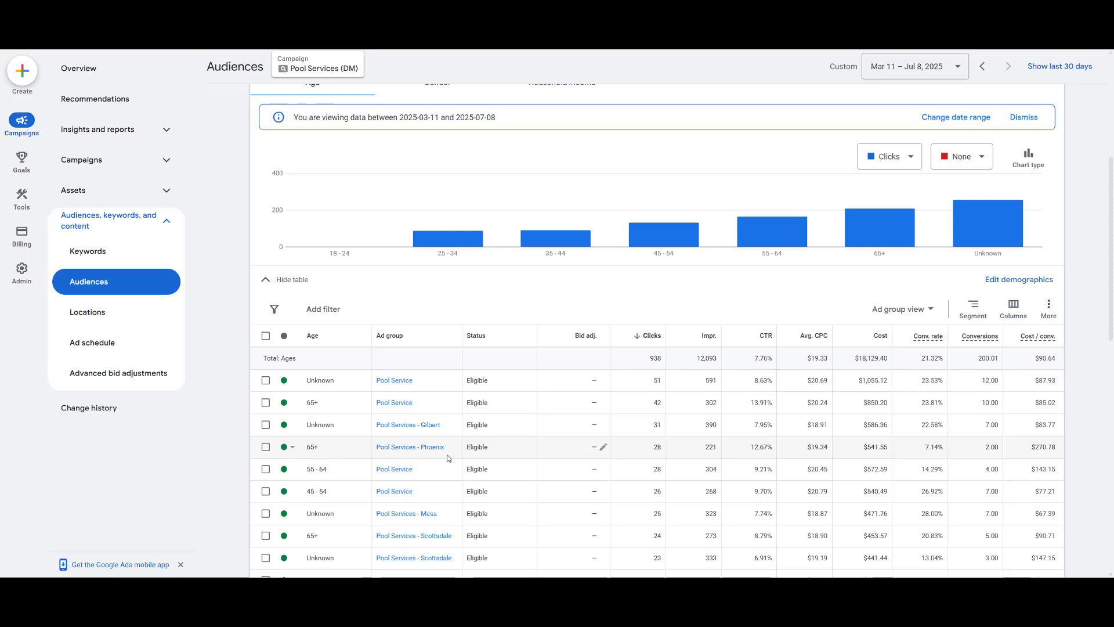
# Step: Check the conversion rate and cost per conversion of age 65+ in Pool Services - Phoenix, and return the table to Campaign view
pyautogui.moveTo(925, 449); pyautogui.dragTo(945, 452)
pyautogui.moveTo(1024, 452); pyautogui.dragTo(1060, 452)
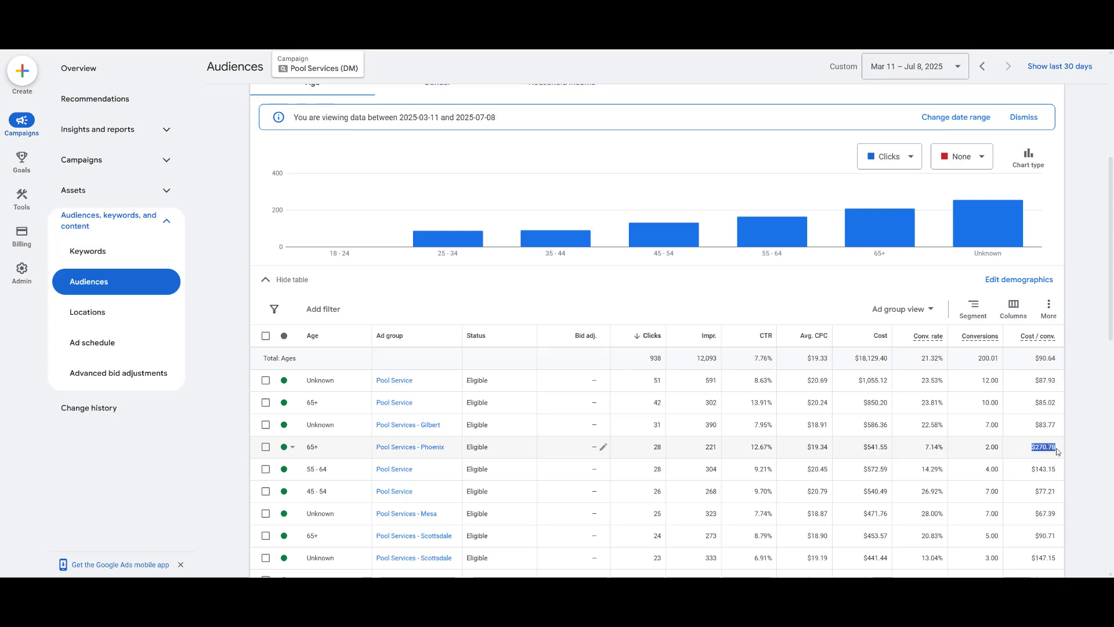
pyautogui.click(1014, 454)
pyautogui.click(922, 310)
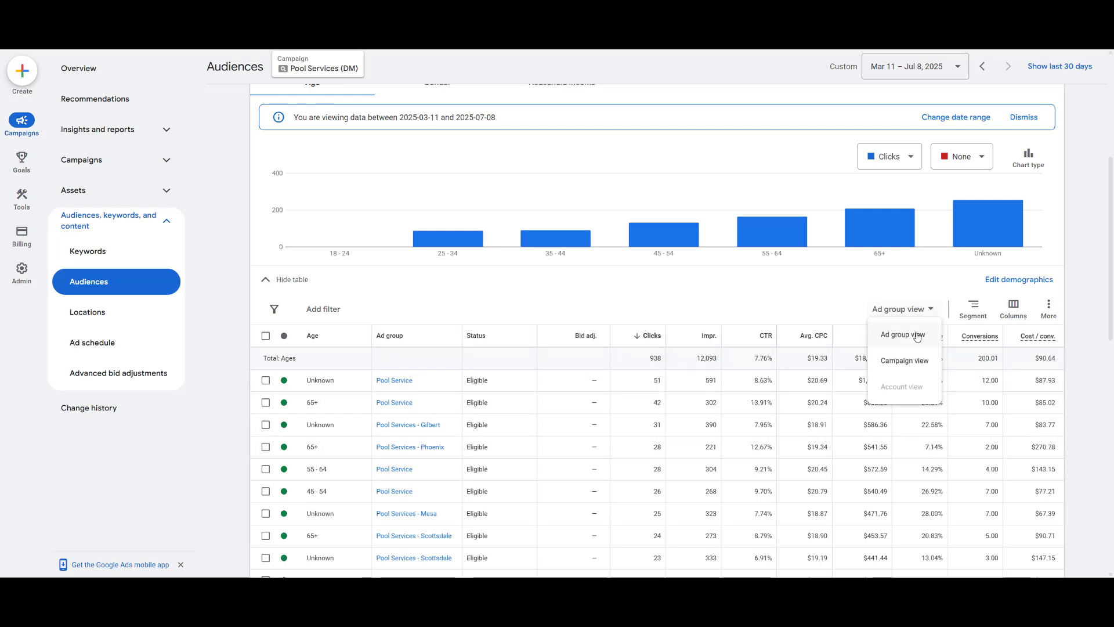
pyautogui.click(905, 361)
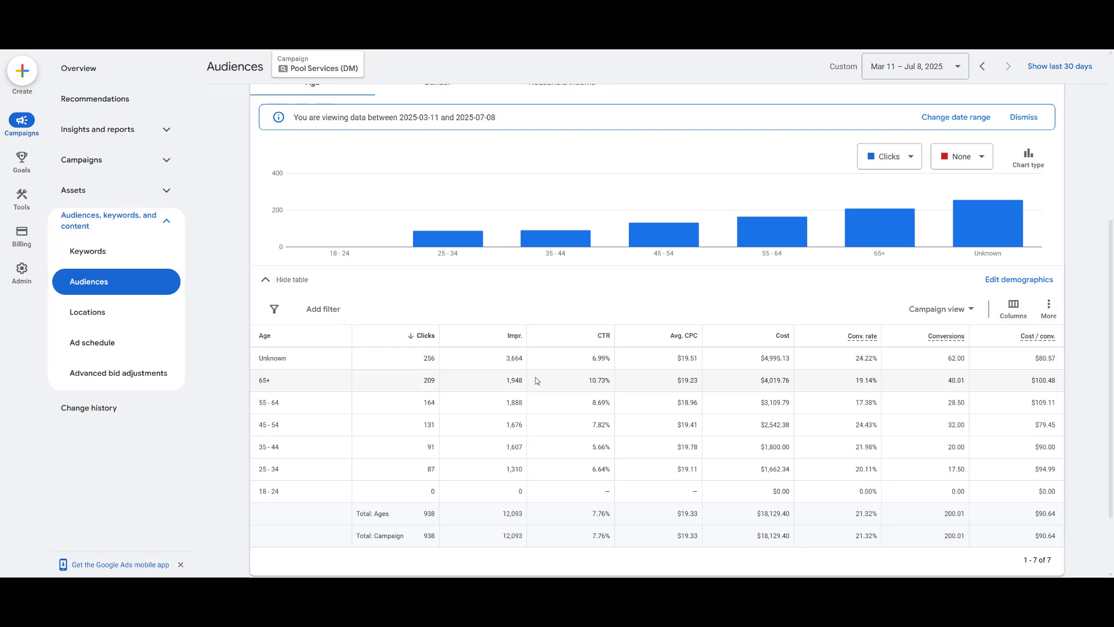
# Step: Open the targeted locations report and examine the conversion rate and cost per conversion of Deer Valley, Arizona
pyautogui.click(153, 316)
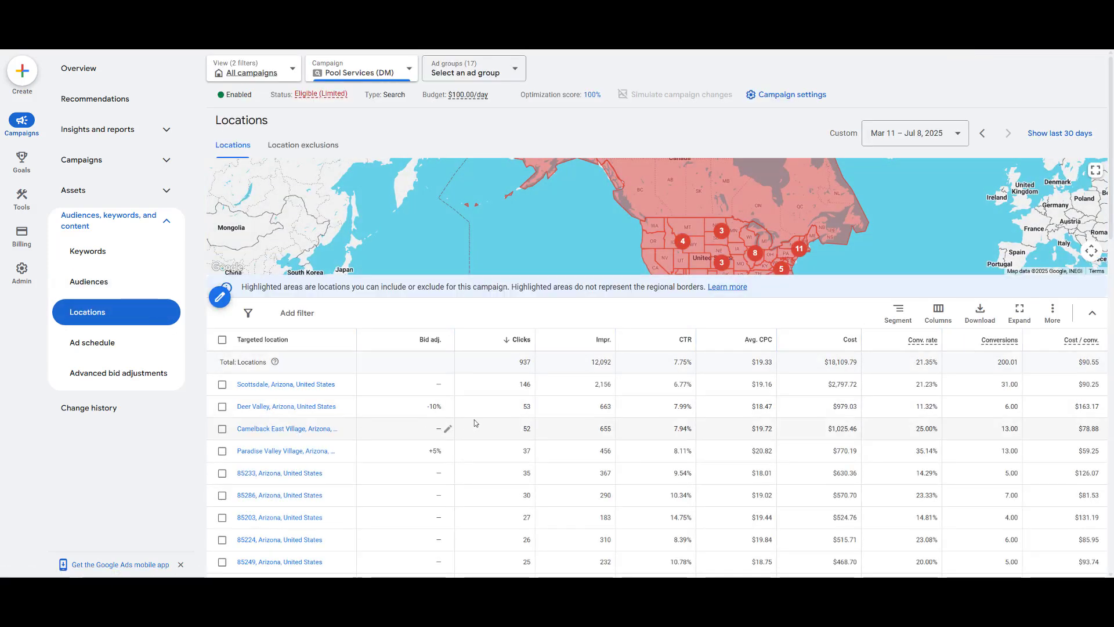
pyautogui.scroll(-2, 464, 427)
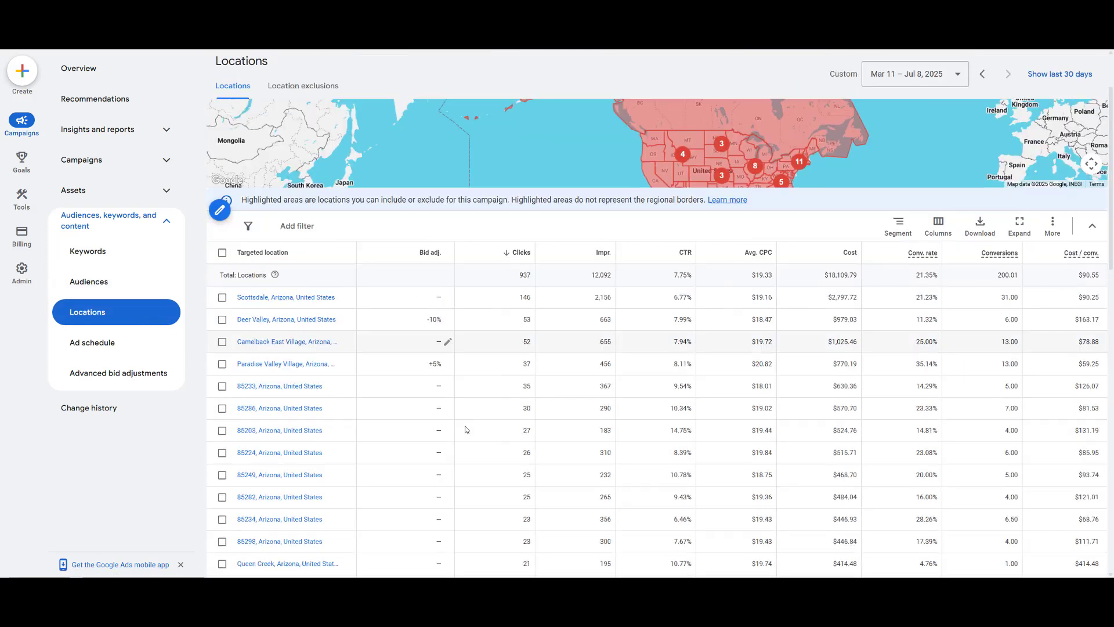
pyautogui.scroll(1, 401, 479)
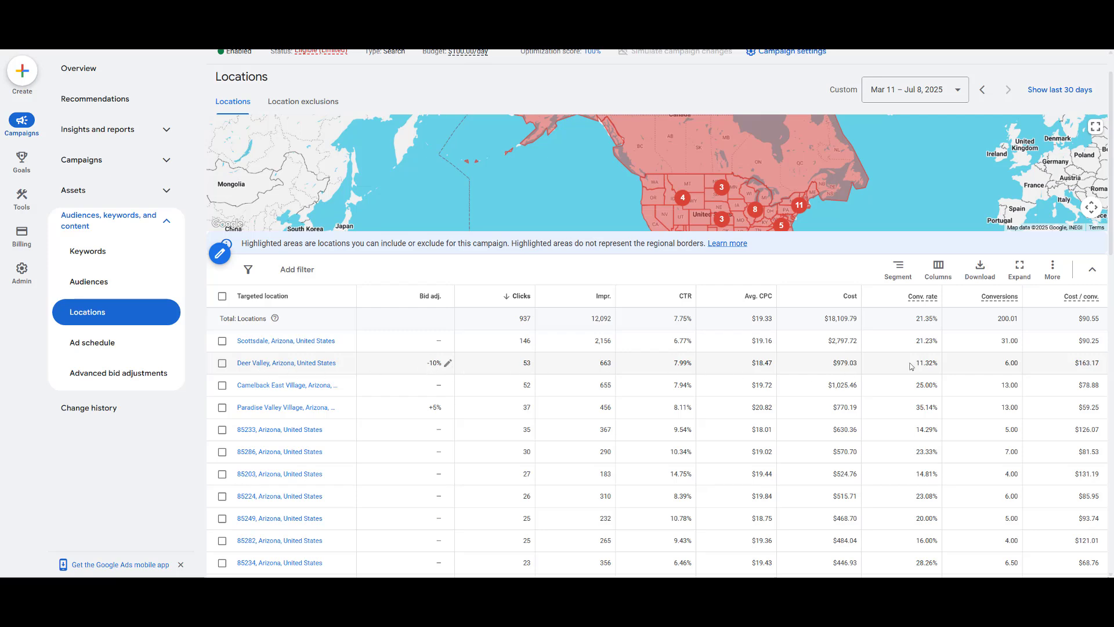
pyautogui.moveTo(912, 366); pyautogui.dragTo(949, 364)
pyautogui.moveTo(1067, 362); pyautogui.dragTo(1106, 363)
pyautogui.click(1063, 368)
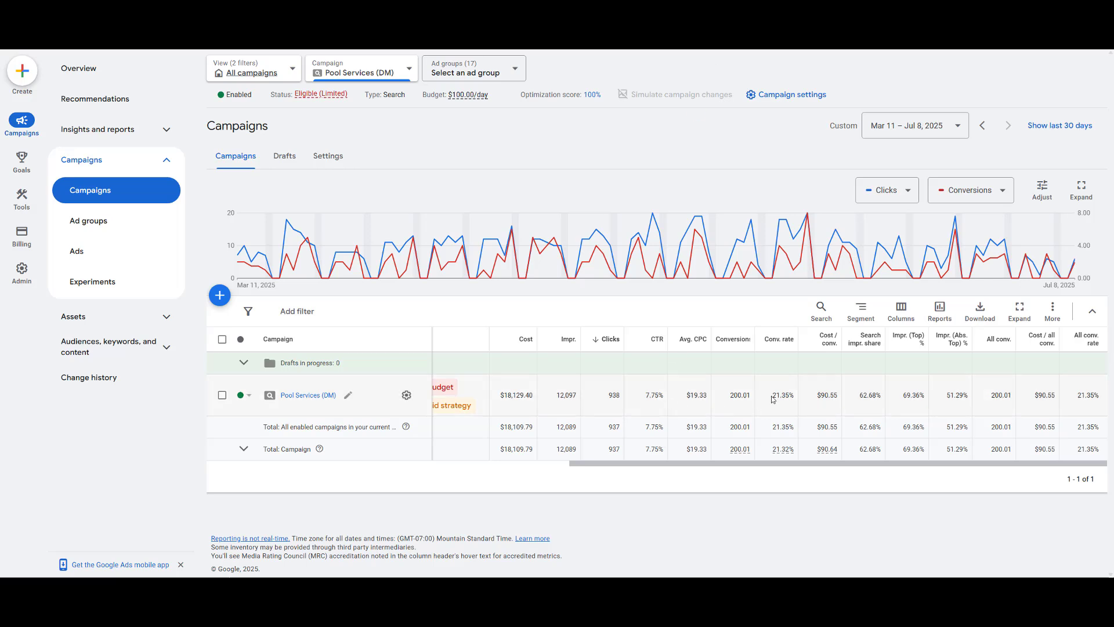
# Step: Check the overall conversion rate and cost per conversion of the Pool Services (DM) campaign
pyautogui.moveTo(774, 396); pyautogui.dragTo(797, 400)
pyautogui.click(781, 385)
pyautogui.moveTo(773, 395); pyautogui.dragTo(848, 401)
pyautogui.click(792, 402)
pyautogui.click(819, 408)
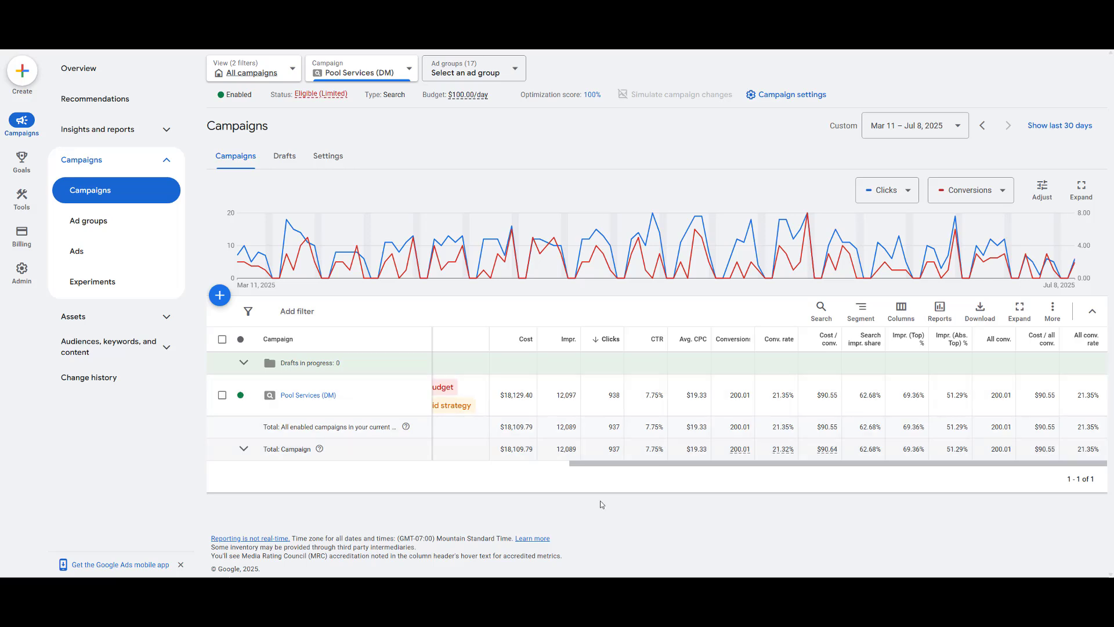
# Step: Switch to the Notepad file listing the optimization factors and review its "Search Traffic" line
pyautogui.moveTo(453, 587)
pyautogui.click(482, 542)
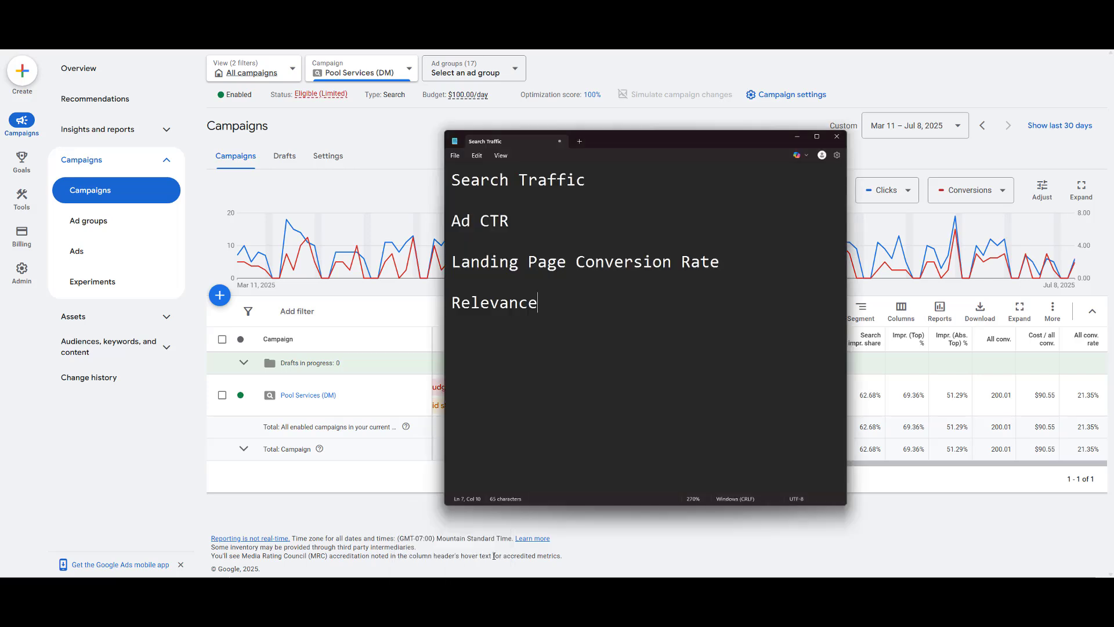
pyautogui.moveTo(587, 181); pyautogui.dragTo(441, 185)
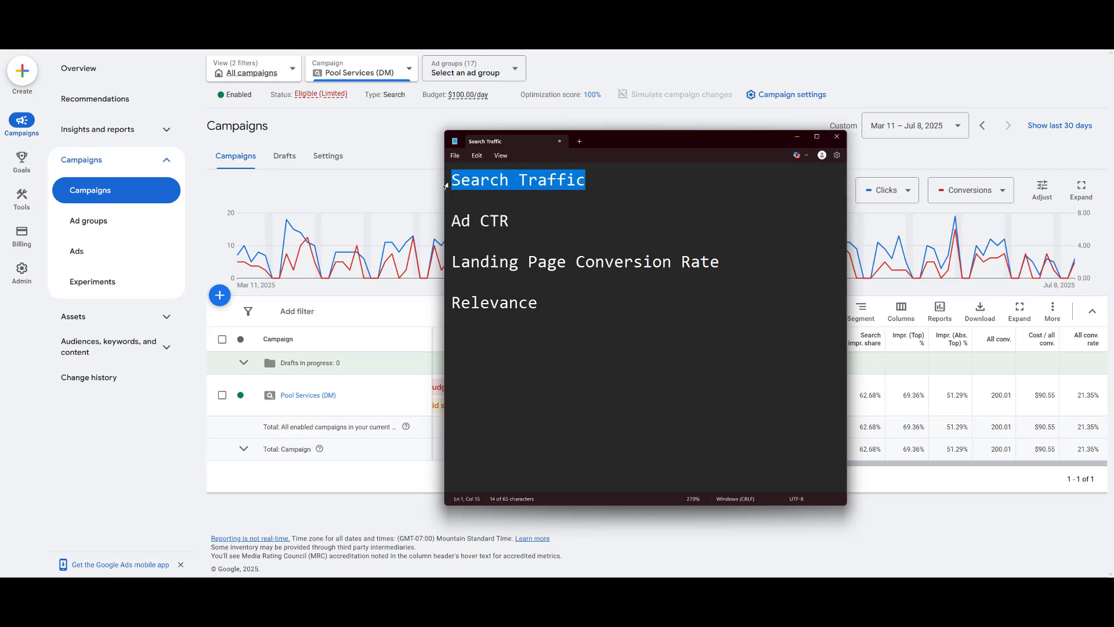
pyautogui.click(598, 181)
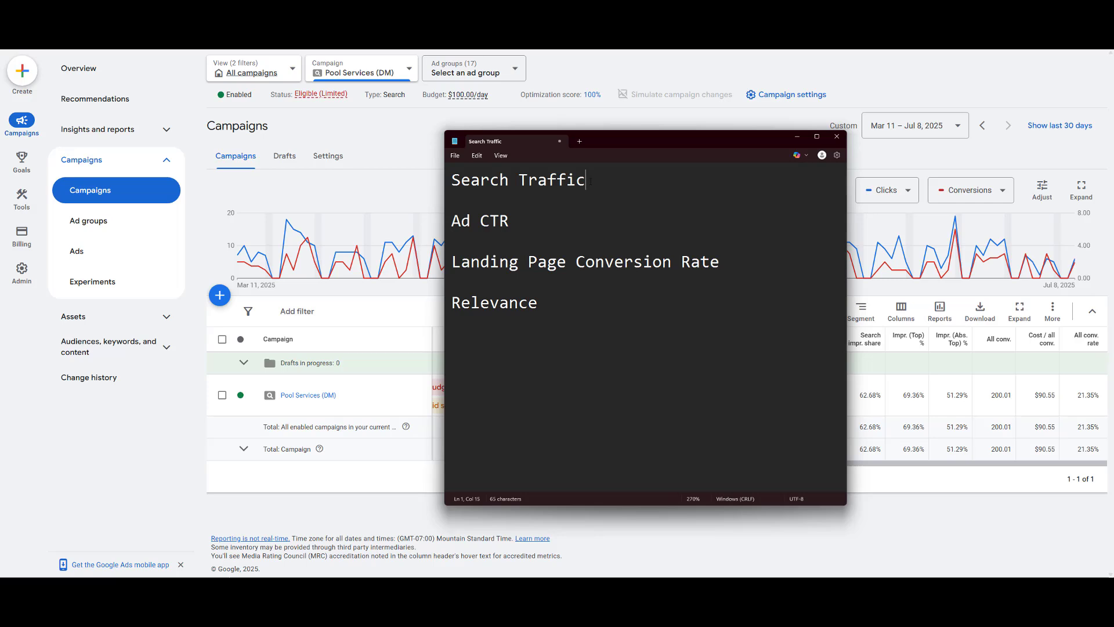
# Step: Highlight the "Search Traffic", "Ad CTR" and "Landing Page Conversion Rate" lines of the Notepad list one by one, and switch back to Google Ads
pyautogui.hotkey('shift', 'Home')
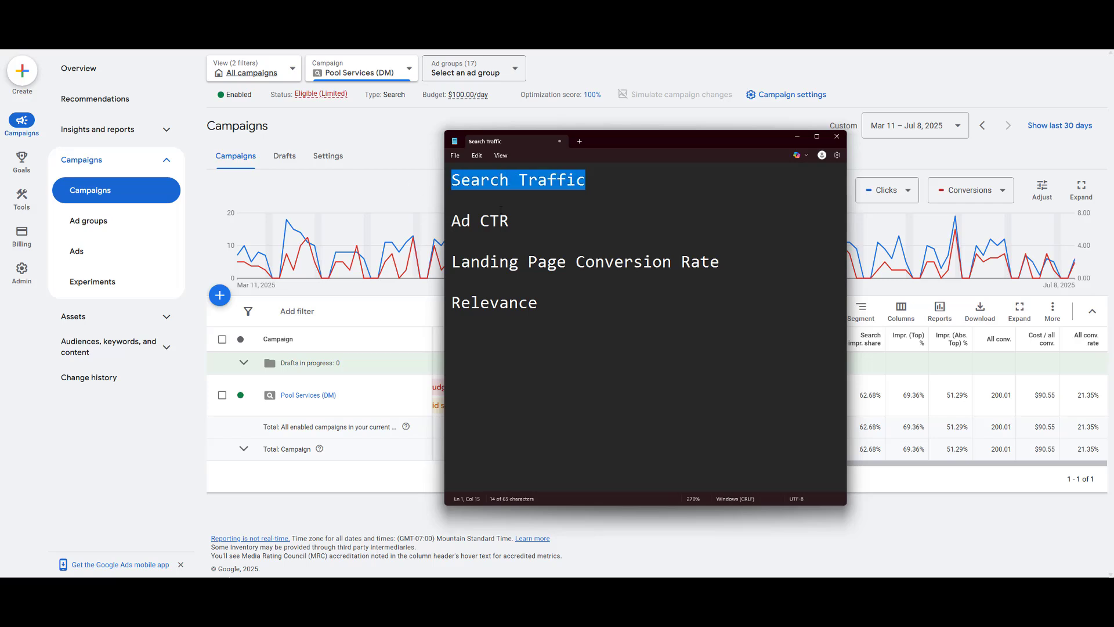
pyautogui.press('Down')
pyautogui.press('Down')
pyautogui.hotkey('shift', 'End')
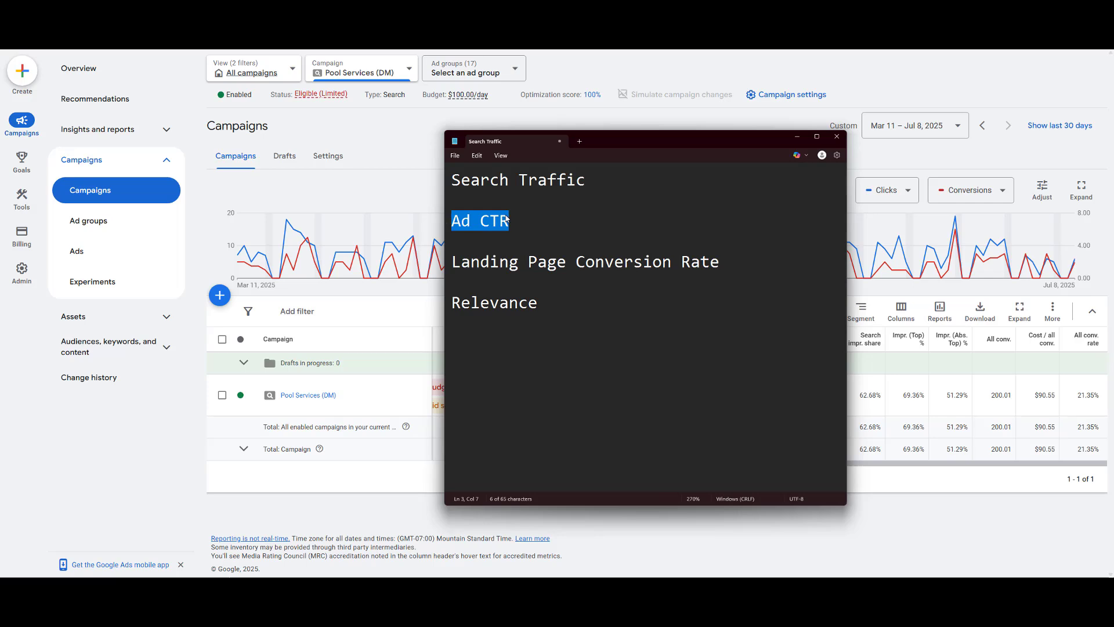
pyautogui.click(727, 266)
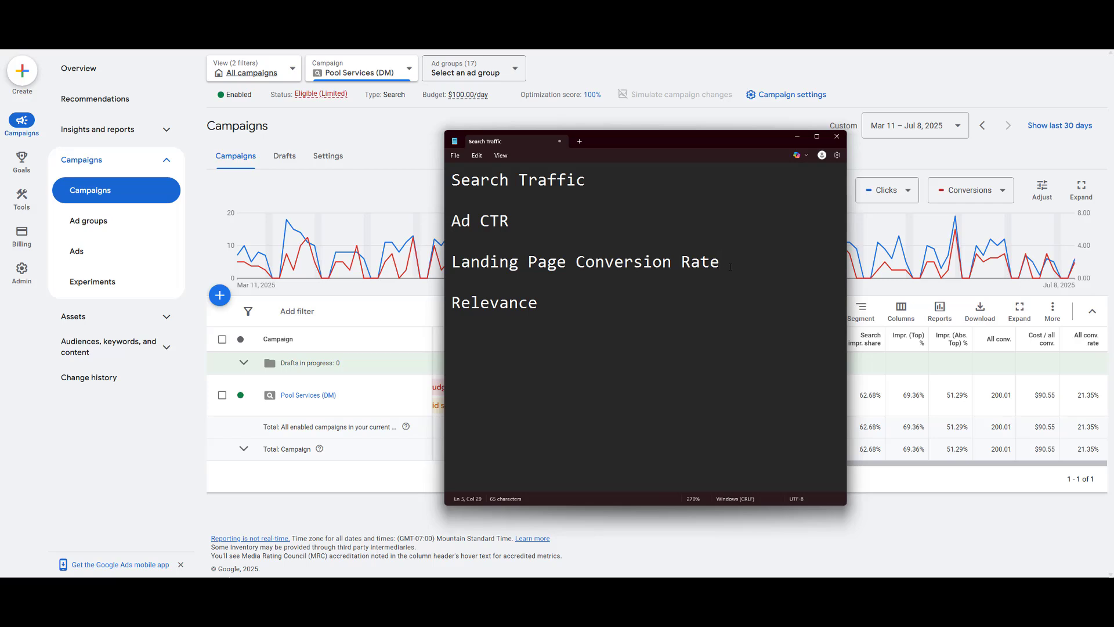
pyautogui.moveTo(729, 267); pyautogui.dragTo(447, 265)
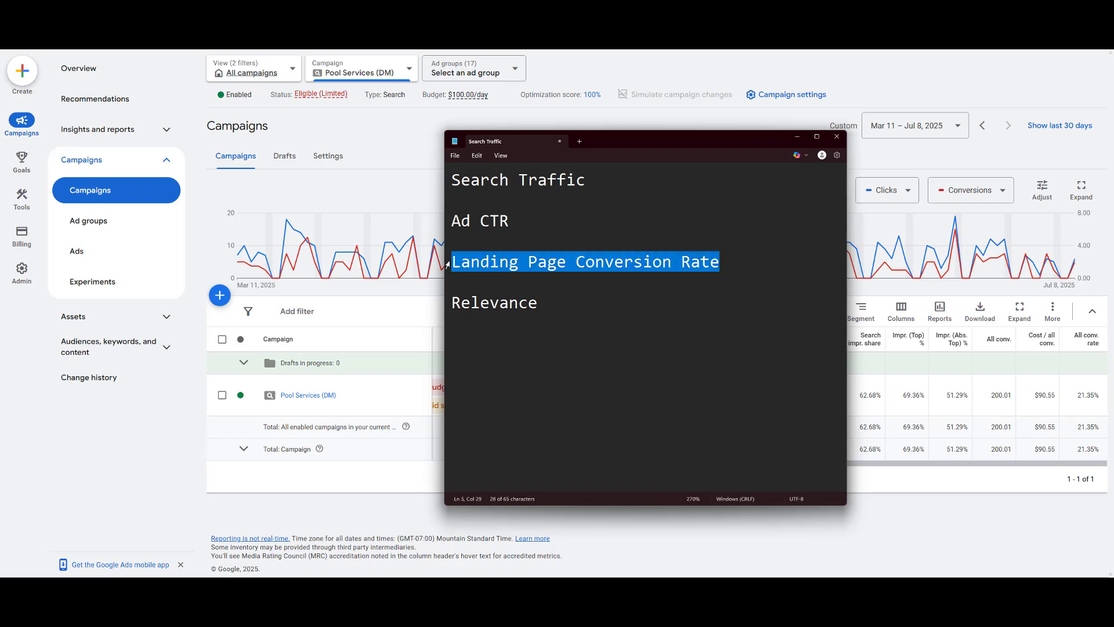
pyautogui.hotkey('alt', 'Tab')
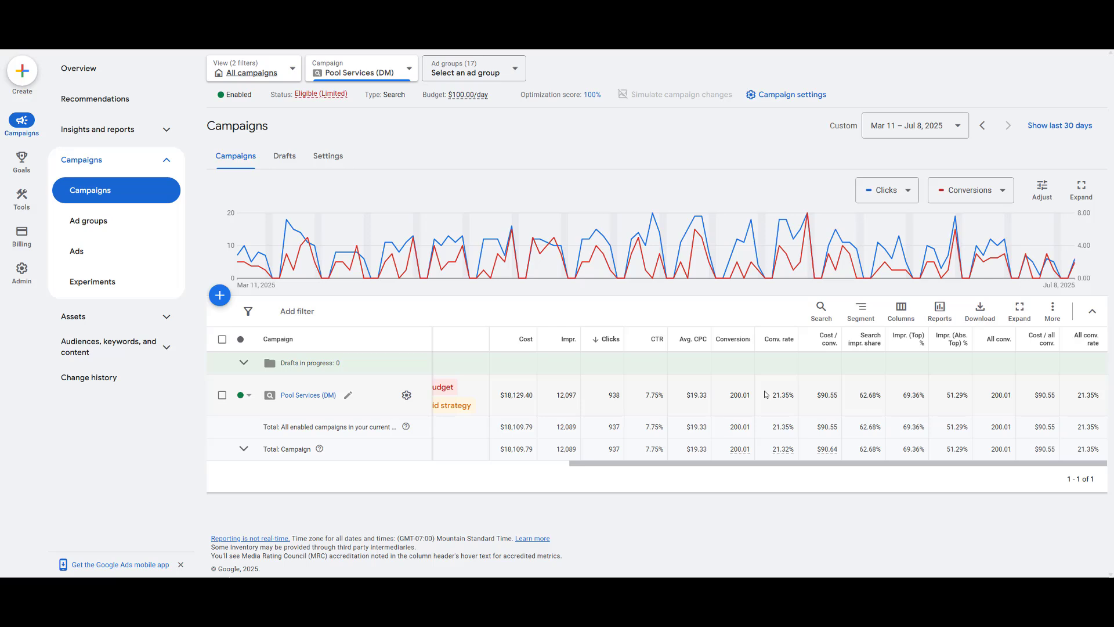
# Step: Switch to the Search Traffic notes in Notepad and highlight the "Search Traffic", "Ad CTR" and "Relevance" lines in turn
pyautogui.moveTo(452, 588)
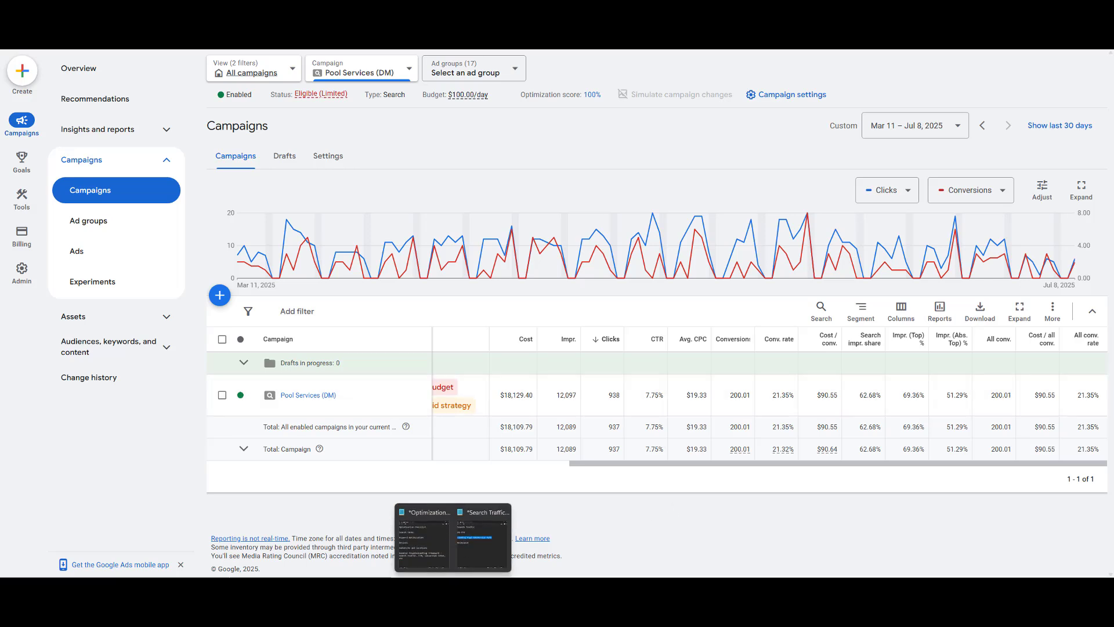
pyautogui.click(485, 547)
pyautogui.click(446, 180)
pyautogui.hotkey('shift', 'End')
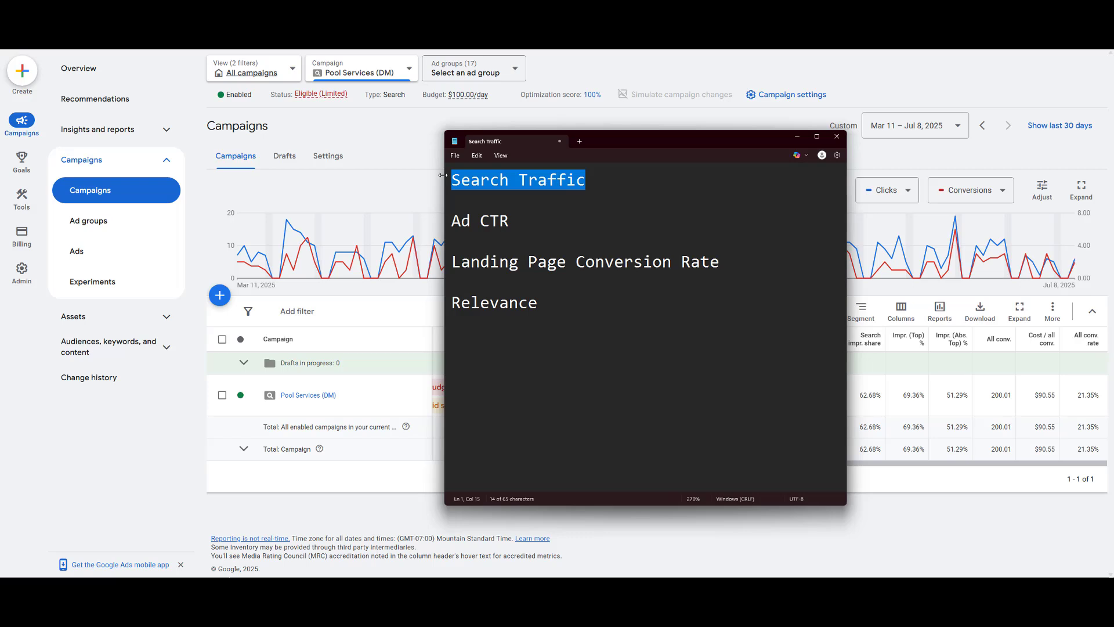
pyautogui.click(590, 181)
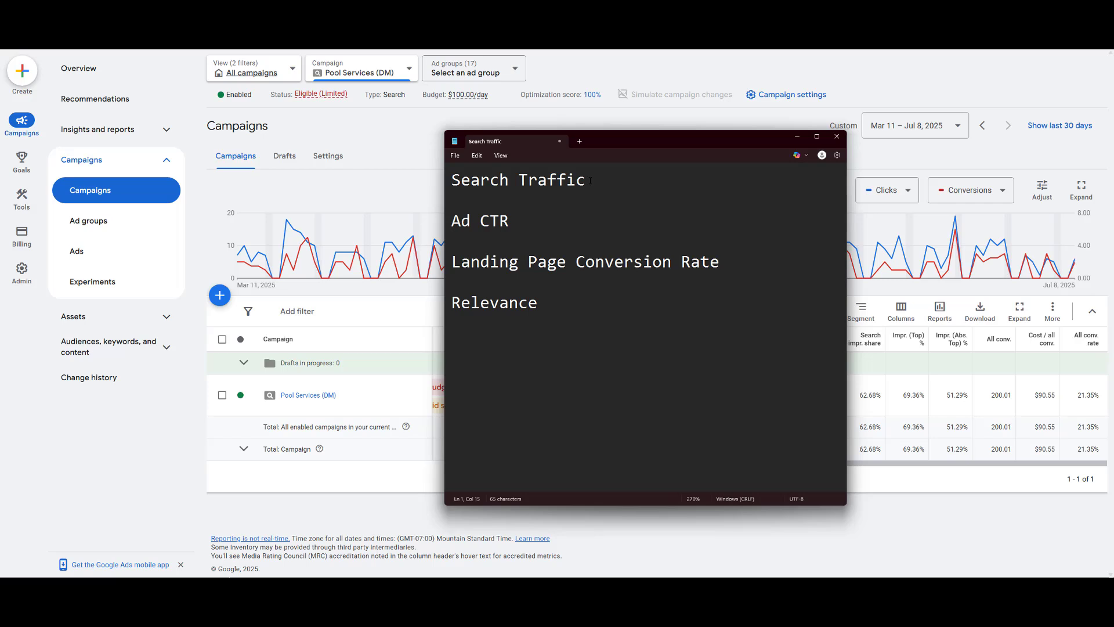
pyautogui.moveTo(525, 221); pyautogui.dragTo(452, 222)
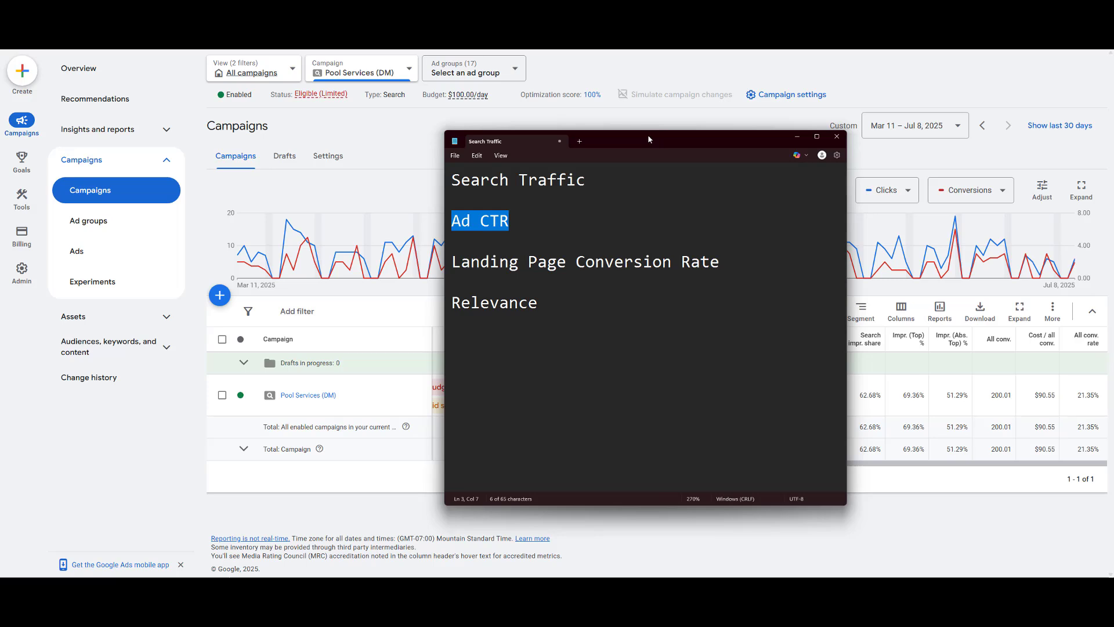
pyautogui.doubleClick(547, 313)
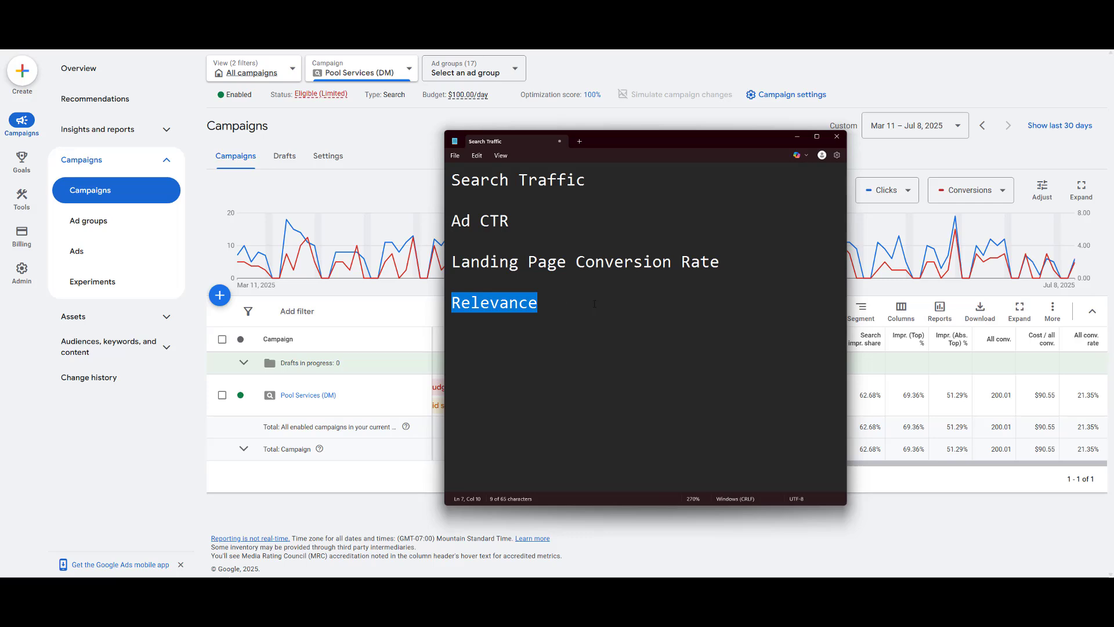
# Step: Review the factors by highlighting "Ad CTR", "Search Traffic", "Ad CTR" again, "Relevance" and "Landing Page Conversion Rate", ending with nothing selected
pyautogui.moveTo(514, 225); pyautogui.dragTo(439, 225)
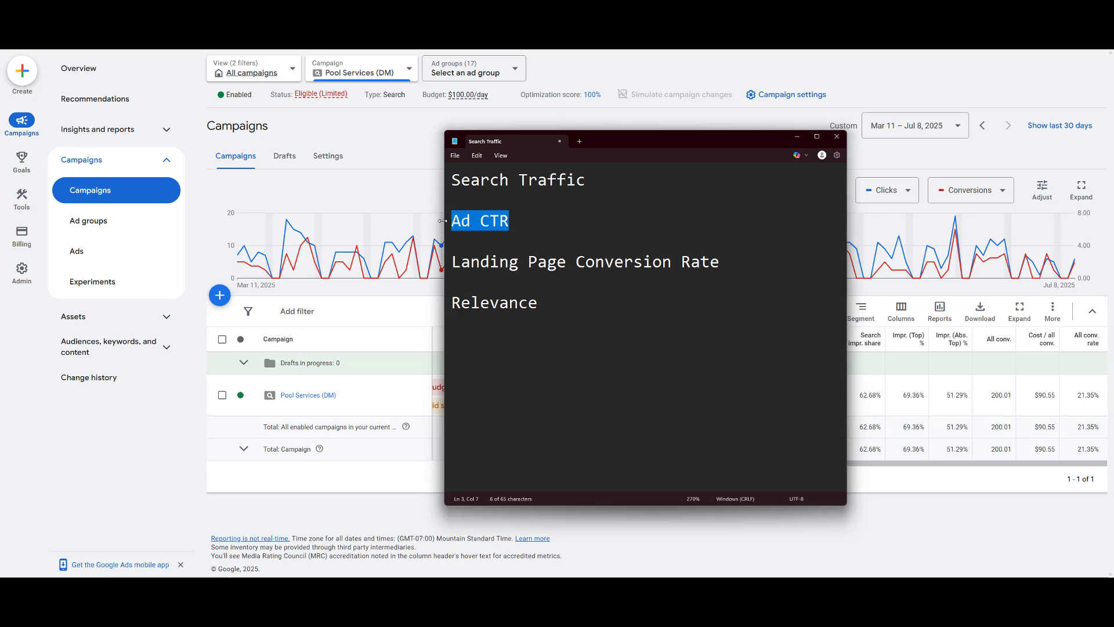
pyautogui.moveTo(595, 179); pyautogui.dragTo(444, 188)
pyautogui.moveTo(515, 224); pyautogui.dragTo(448, 230)
pyautogui.moveTo(546, 307); pyautogui.dragTo(439, 313)
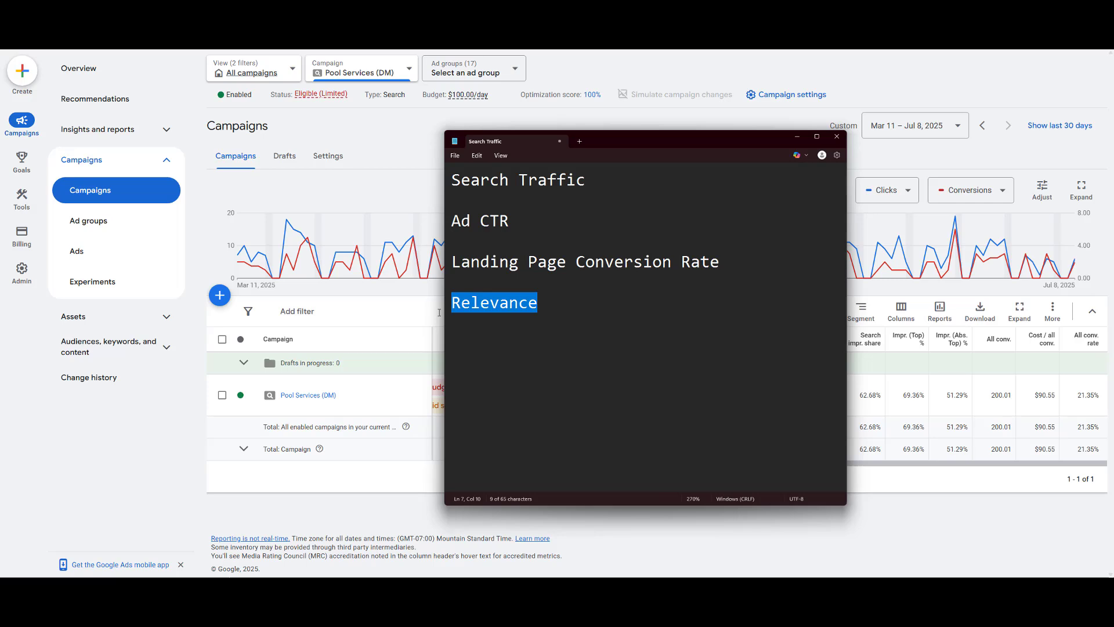
pyautogui.moveTo(728, 262); pyautogui.dragTo(447, 264)
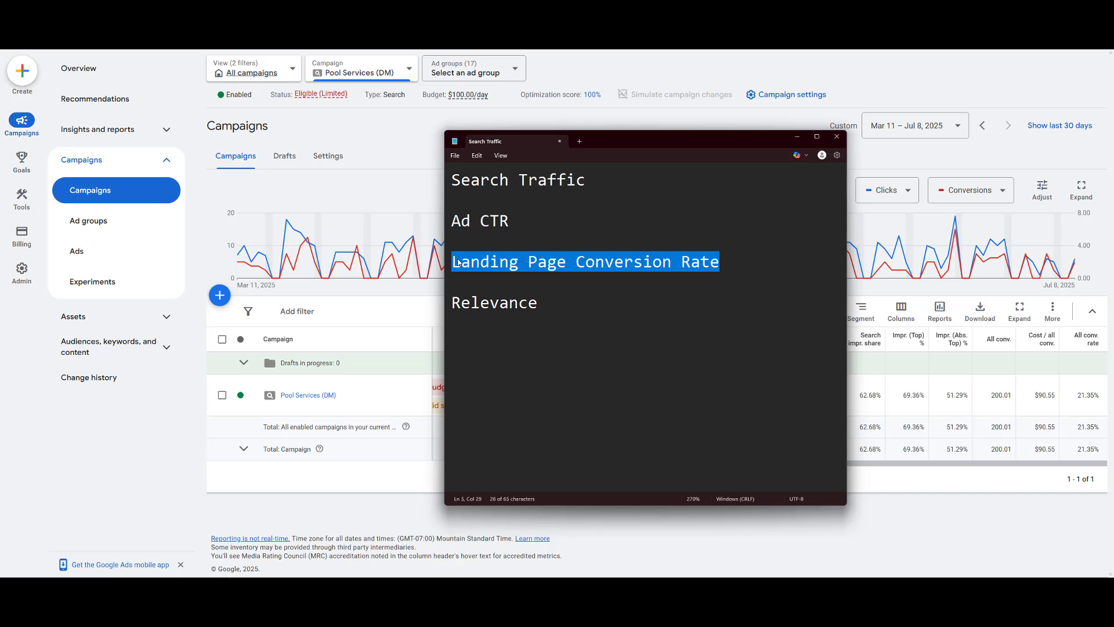
pyautogui.click(732, 265)
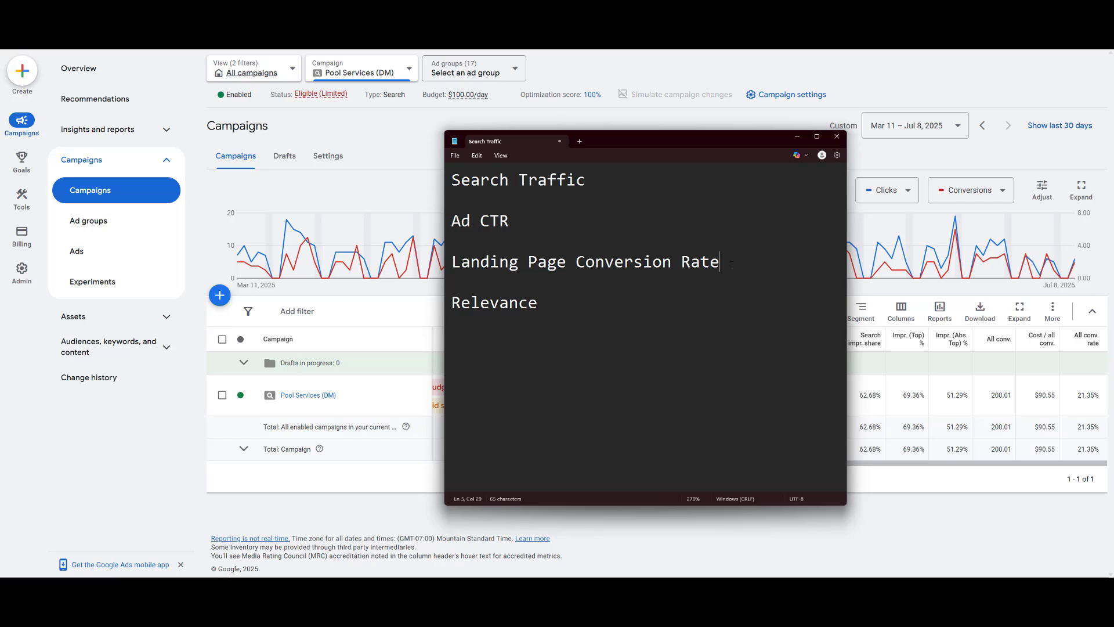
# Step: Highlight the "Search Traffic" line and the "Relevance" line of the notes, and clear the selection
pyautogui.tripleClick(586, 188)
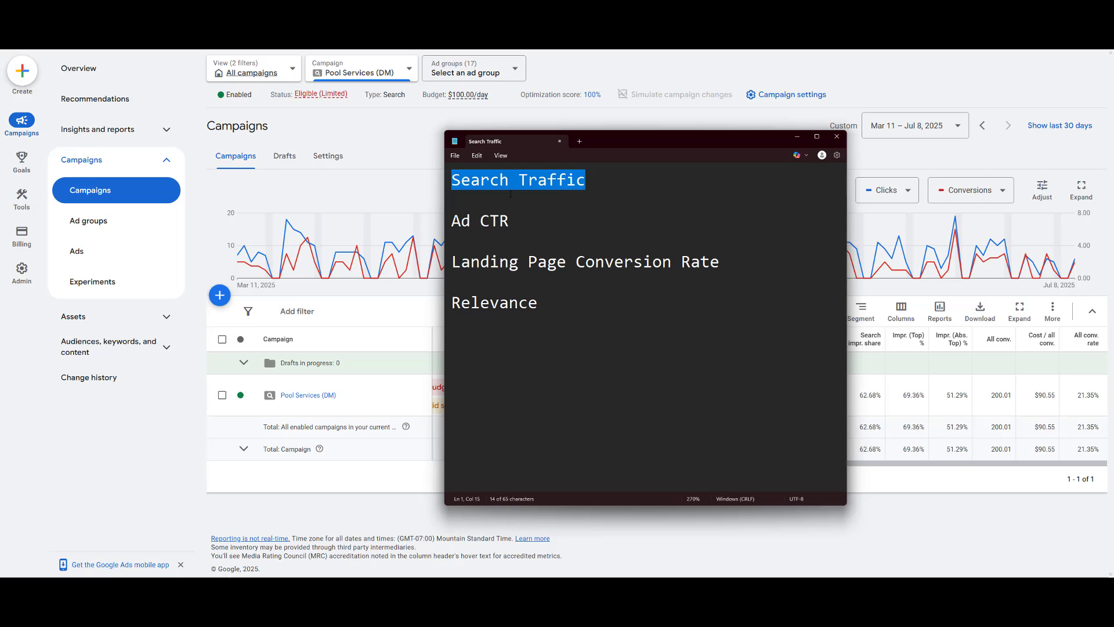
pyautogui.moveTo(555, 308); pyautogui.dragTo(452, 304)
pyautogui.click(560, 308)
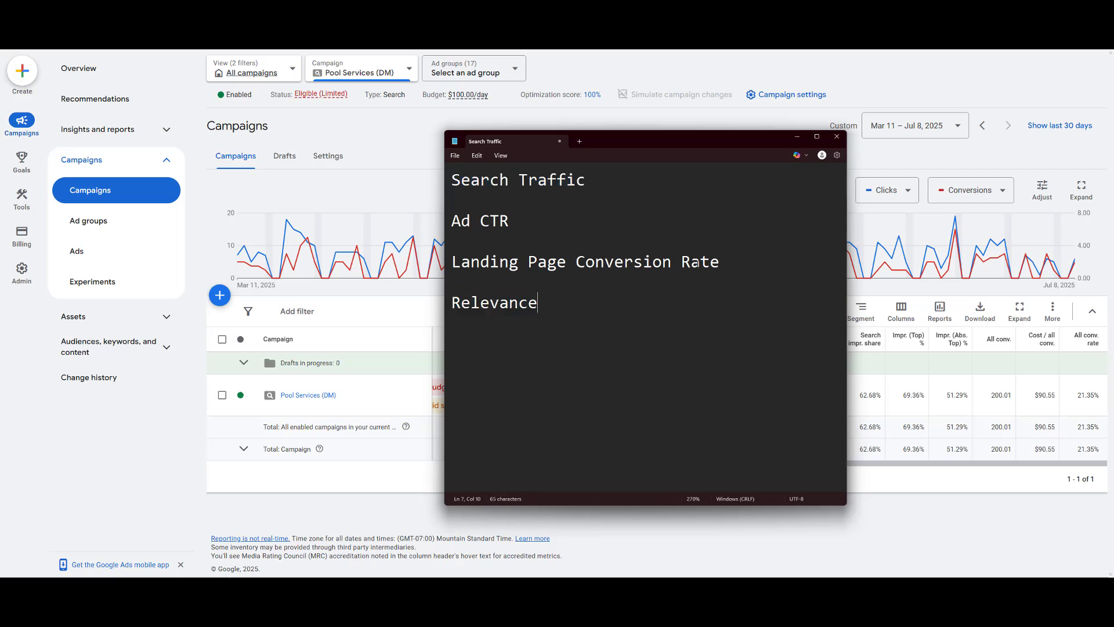
# Step: Switch to Google Ads to highlight the conversion rate of Pool Services (DM), and briefly consult the Notepad factor list again
pyautogui.click(730, 114)
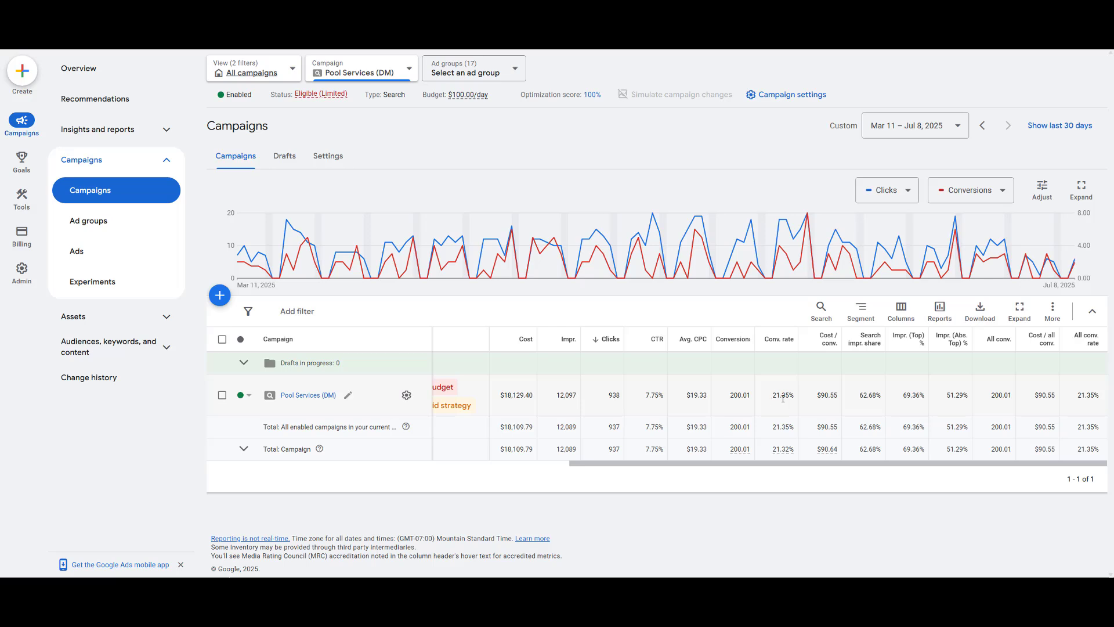
pyautogui.moveTo(773, 399); pyautogui.dragTo(799, 401)
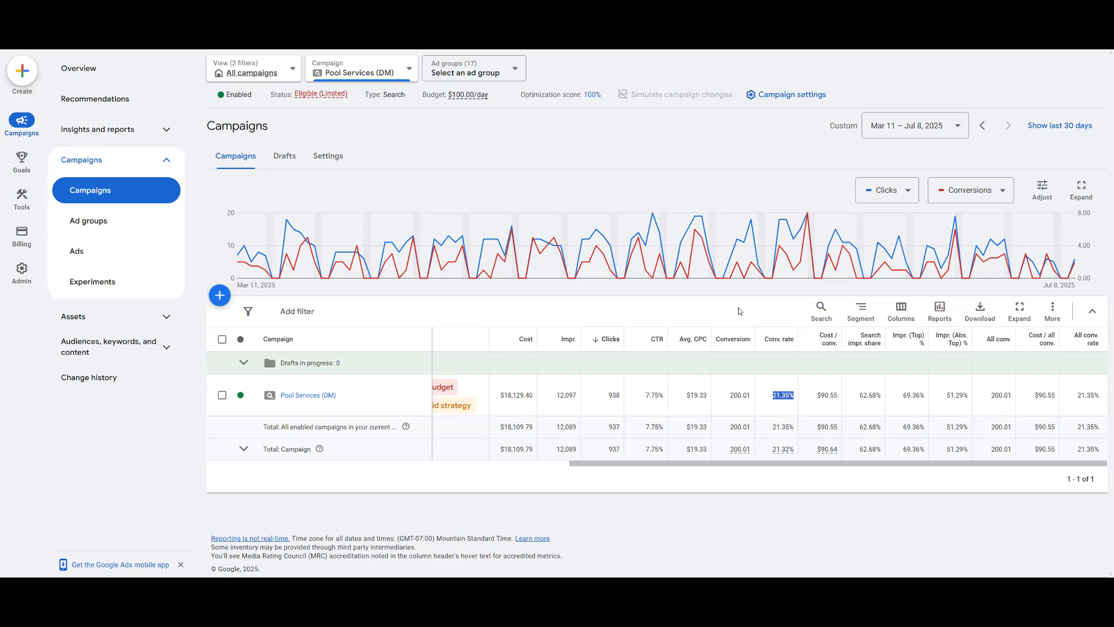
pyautogui.click(453, 590)
pyautogui.click(479, 546)
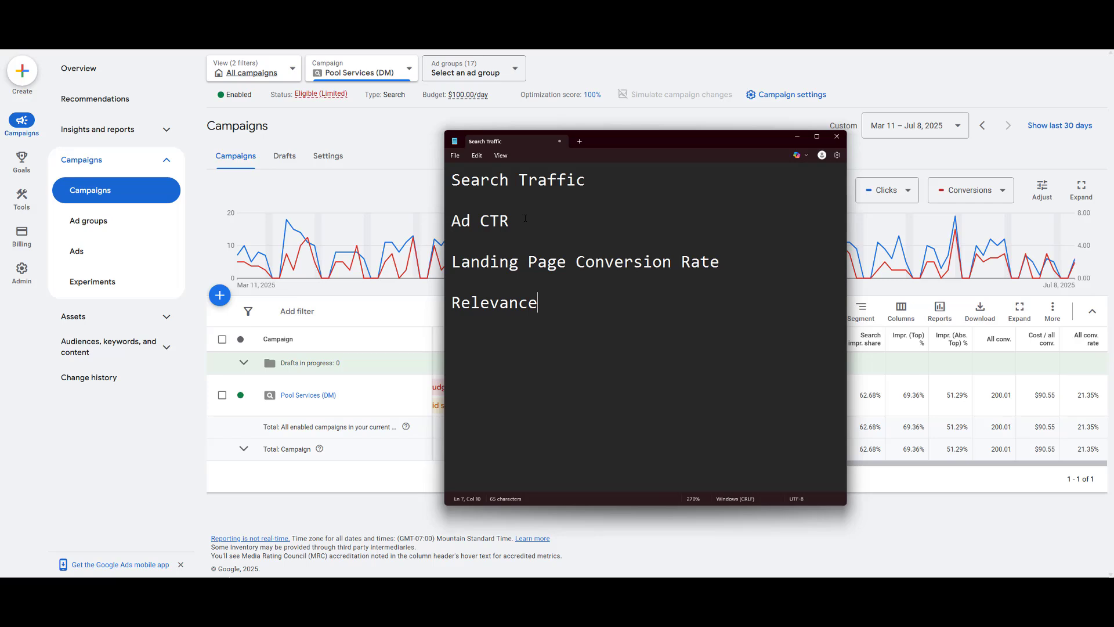
pyautogui.click(440, 308)
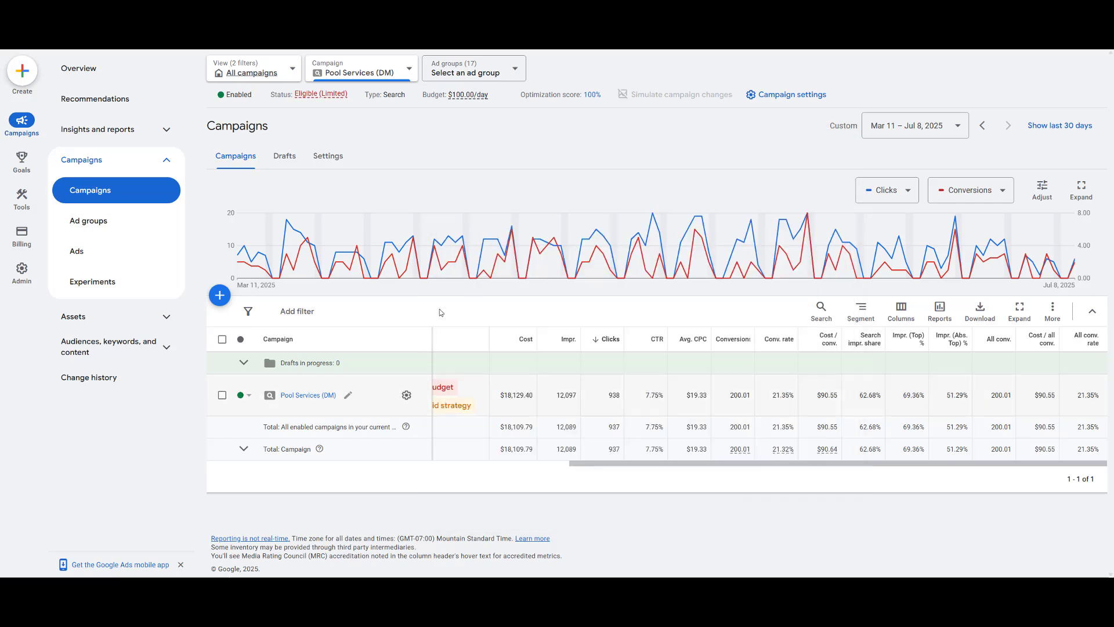